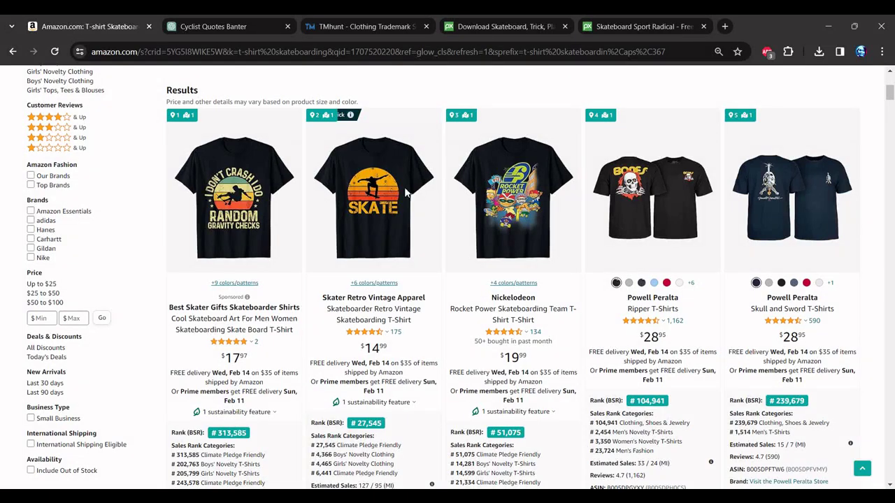
- Browse the Amazon 't-shirt skateboarding' results for design ideas, then close that tab
key("ctrl+l")
scroll(391, 290, "down", 1)
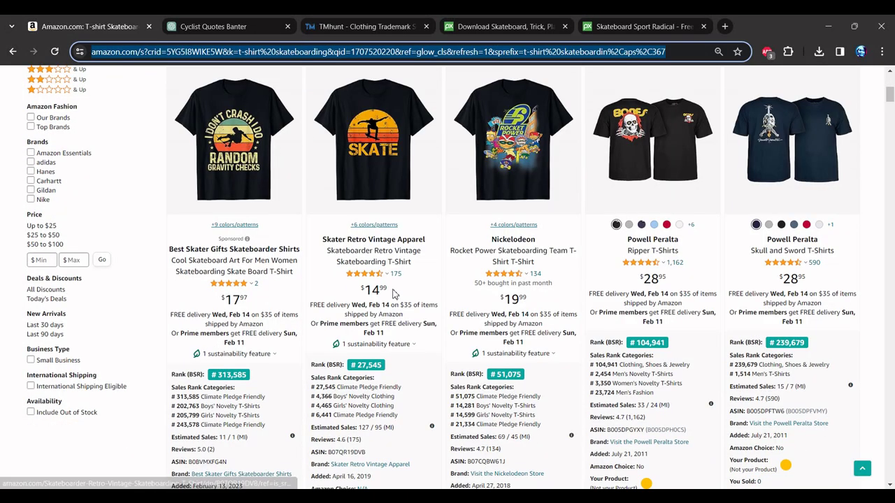
left_click(890, 128)
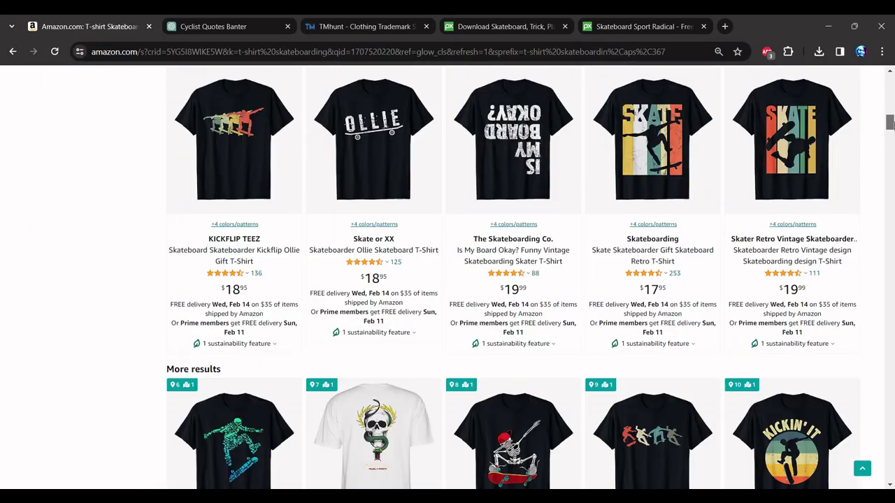
left_click_drag(890, 123, 889, 140)
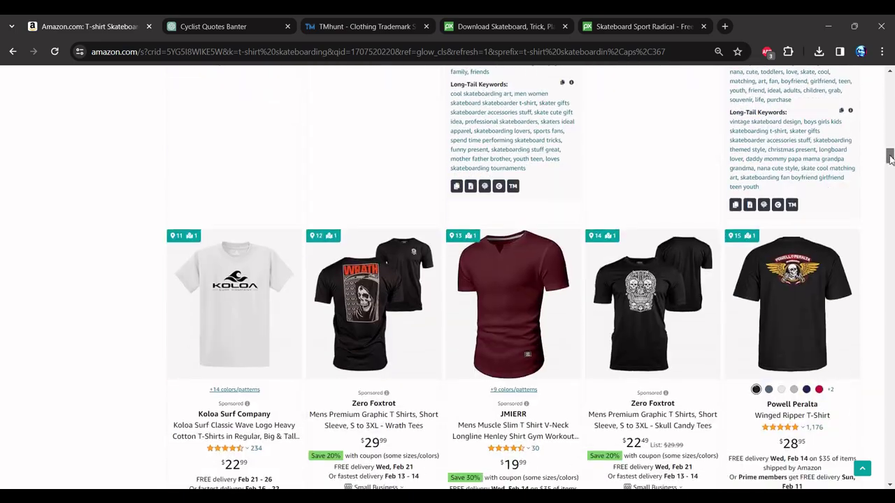
scroll(890, 140, "up", 2)
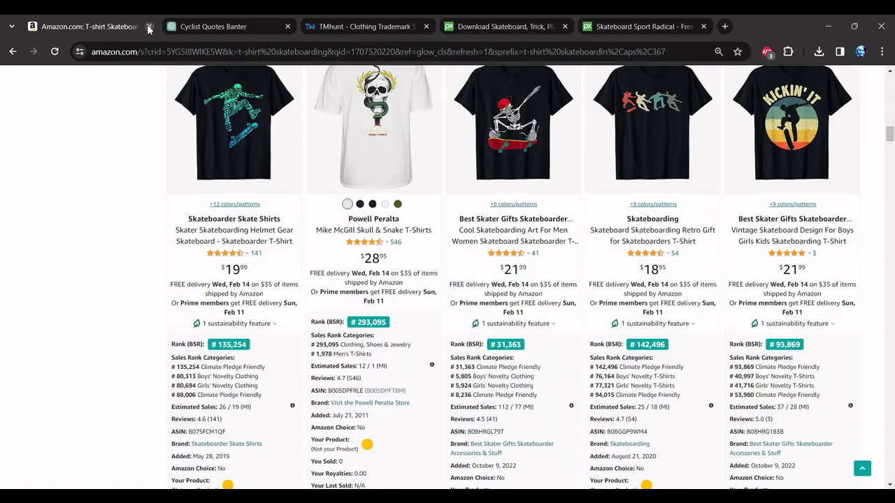
key("ctrl+w")
- Select the quote 'Skate the hate away' in the ChatGPT quote list
key("ctrl+l")
left_click(286, 200)
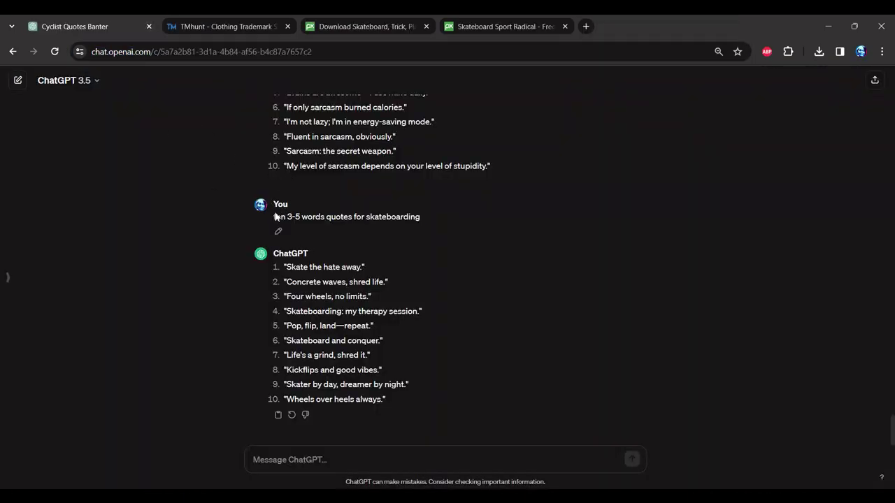
left_click_drag(274, 216, 422, 220)
left_click_drag(294, 272, 402, 312)
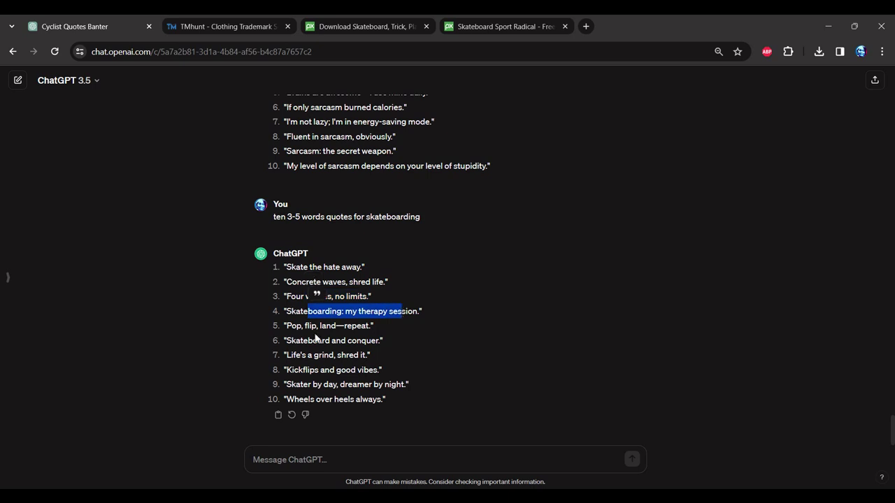
left_click(374, 399)
left_click_drag(287, 267, 356, 266)
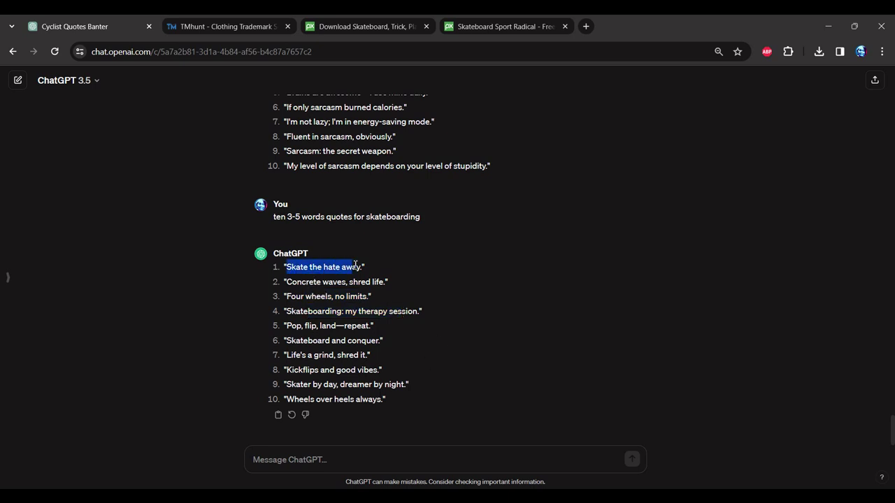
- Run 'Skate the hate away' through the TMhunt trademark search
left_click(241, 38)
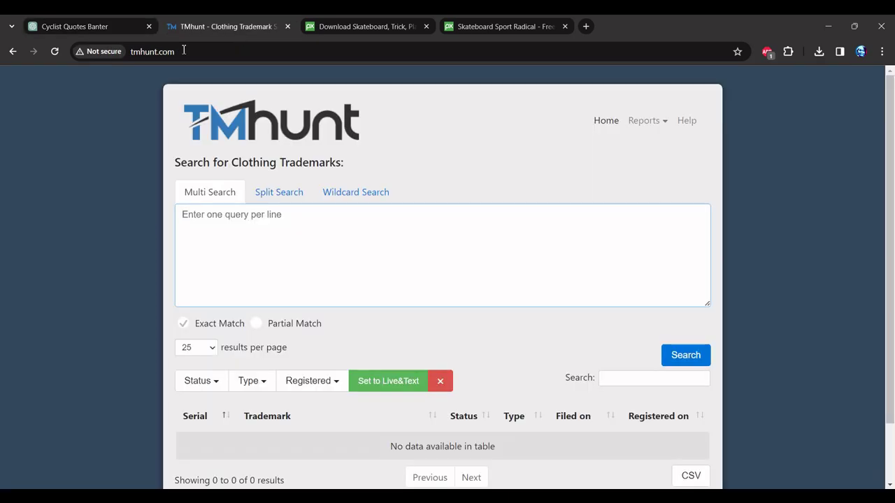
type("Skate the hate away")
key("ctrl+a")
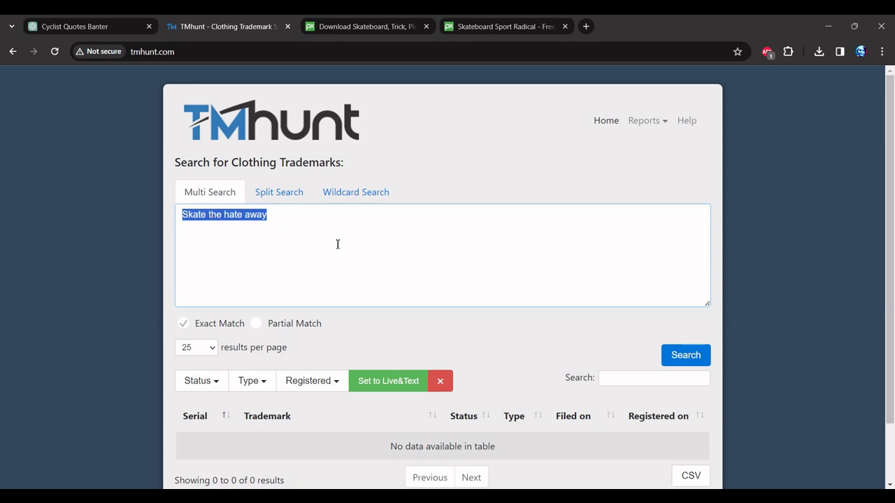
scroll(695, 326, "down", 2)
left_click(695, 292)
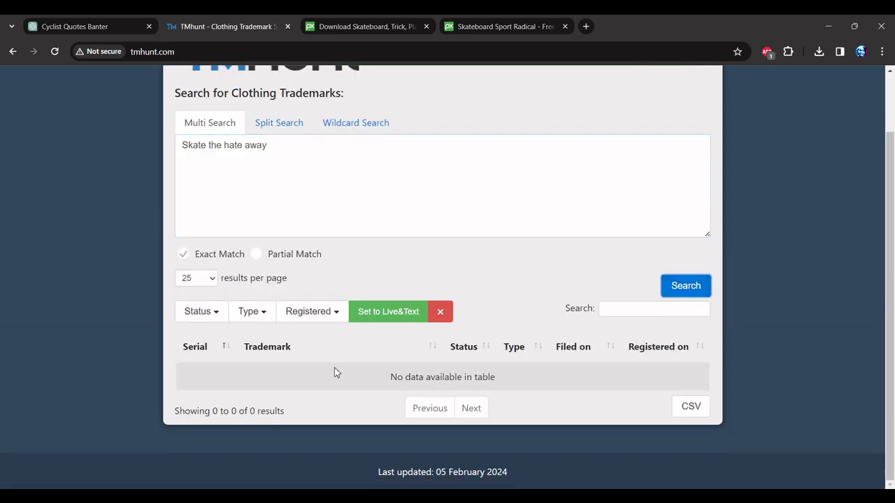
scroll(388, 117, "up", 1)
- Switch to the Pixabay skateboard photo page
left_click(379, 30)
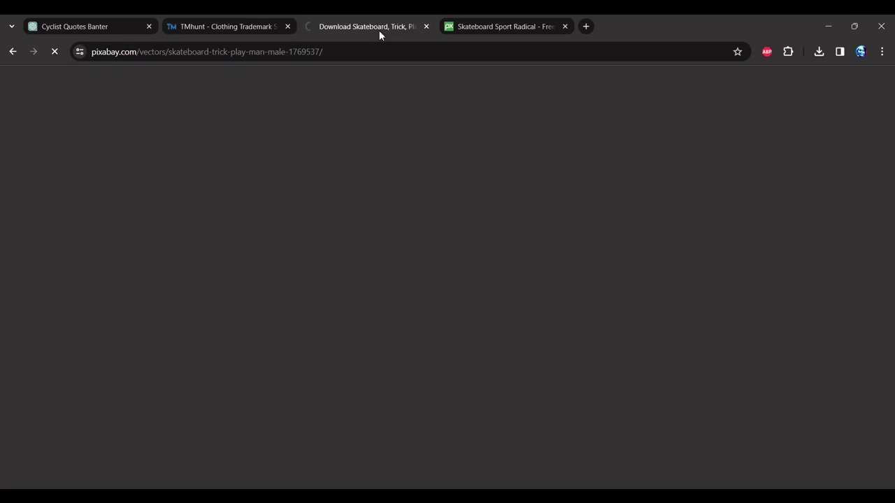
key("ctrl+l")
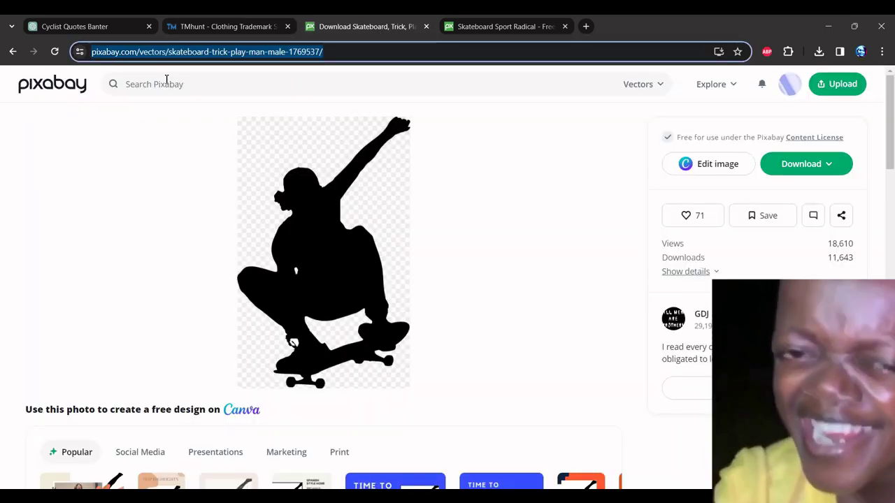
left_click(475, 25)
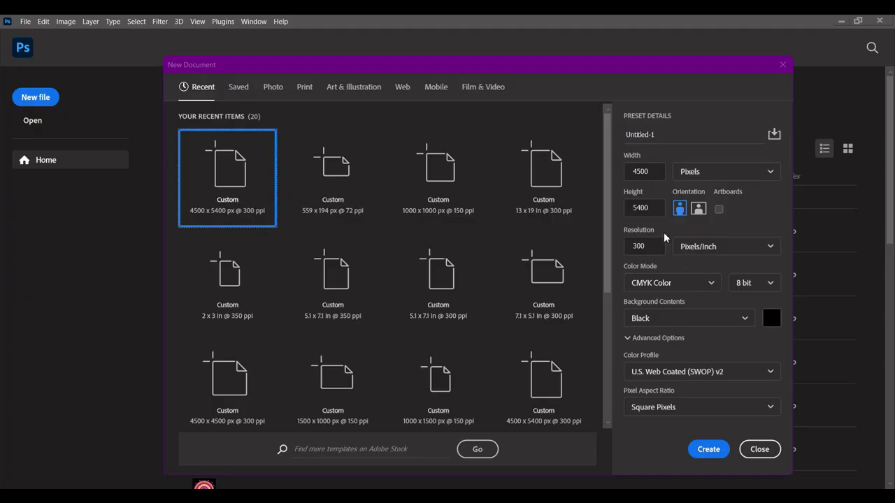
- Create a 4500 × 5400 px, 300 ppi CMYK document with a black background
left_click(647, 172)
key("Tab")
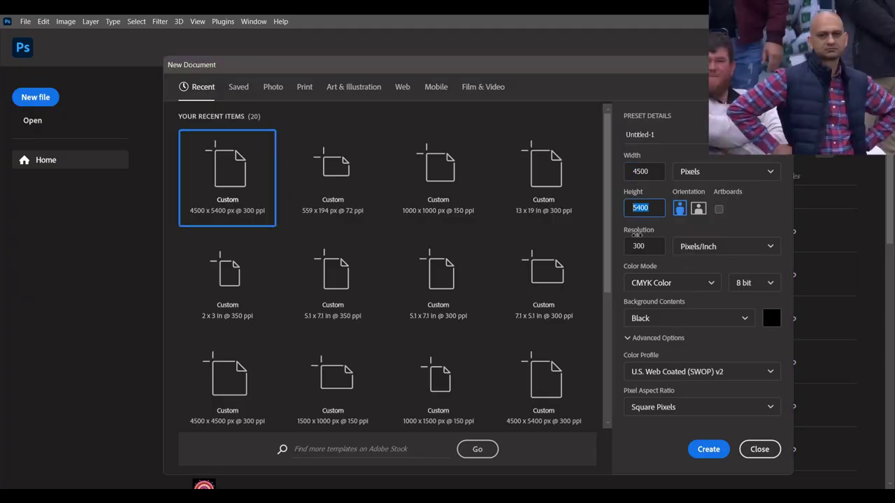
key("Tab")
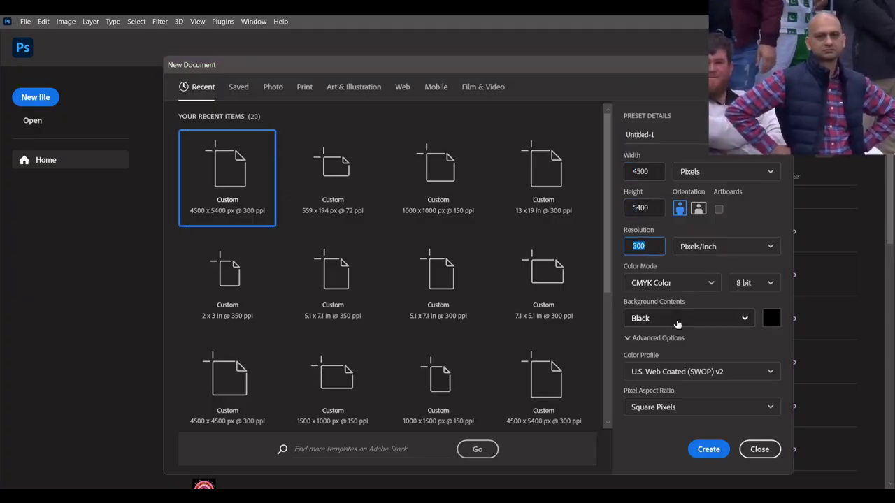
left_click(708, 449)
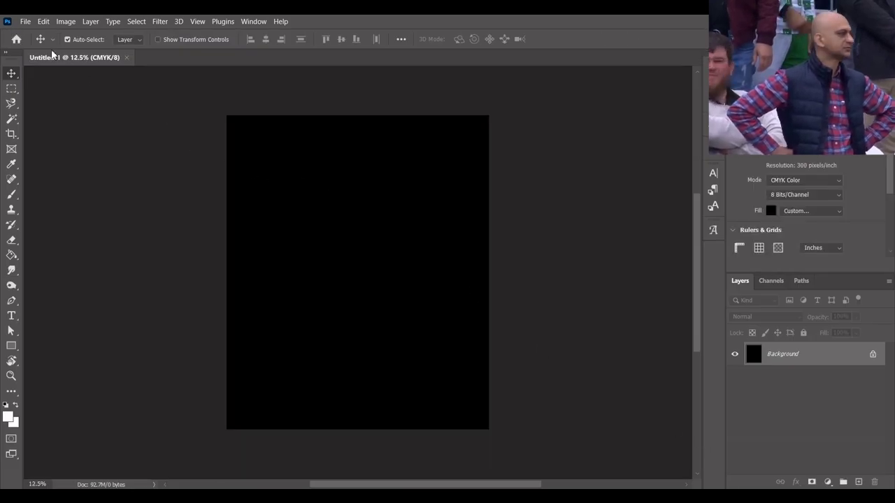
left_click(26, 21)
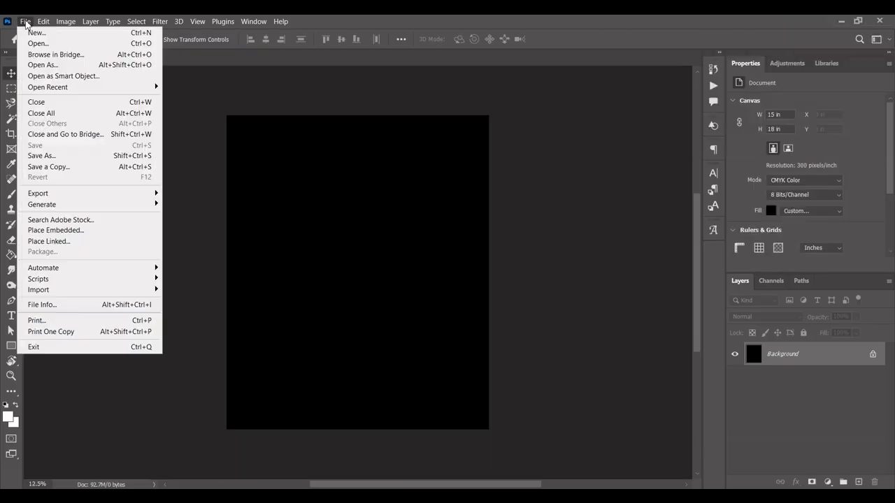
- Embed the skateboard-672391 photo and move it up toward the canvas top
left_click(113, 233)
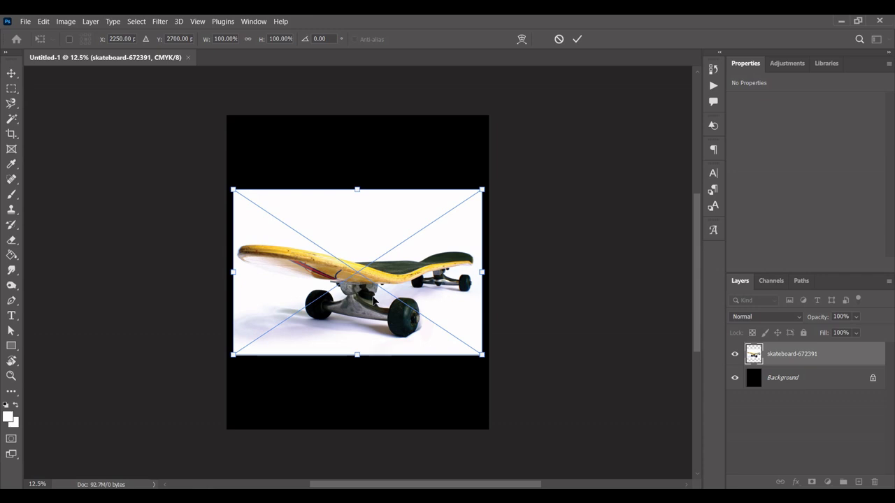
left_click(577, 39)
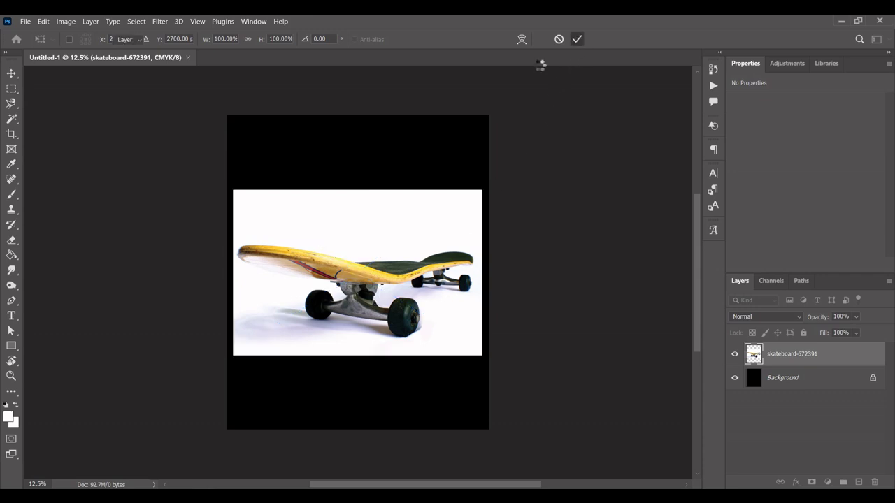
scroll(355, 244, "up", 2)
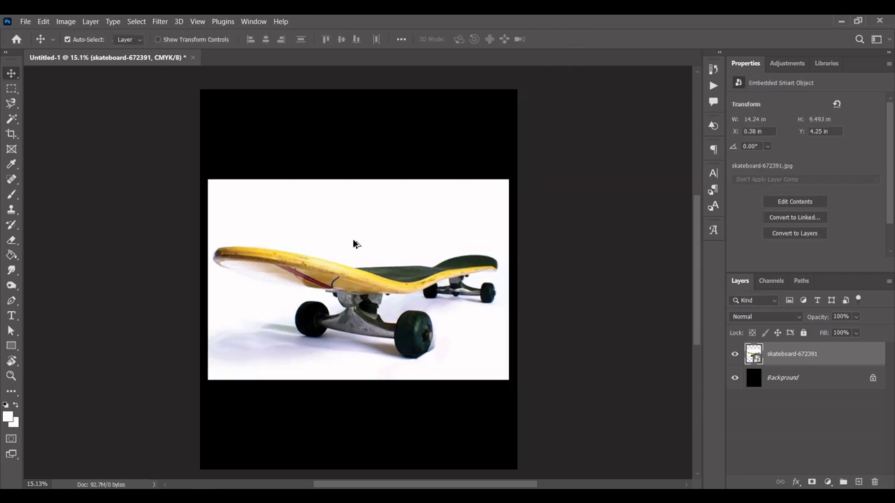
scroll(355, 244, "up", 2)
left_click_drag(432, 285, 429, 209)
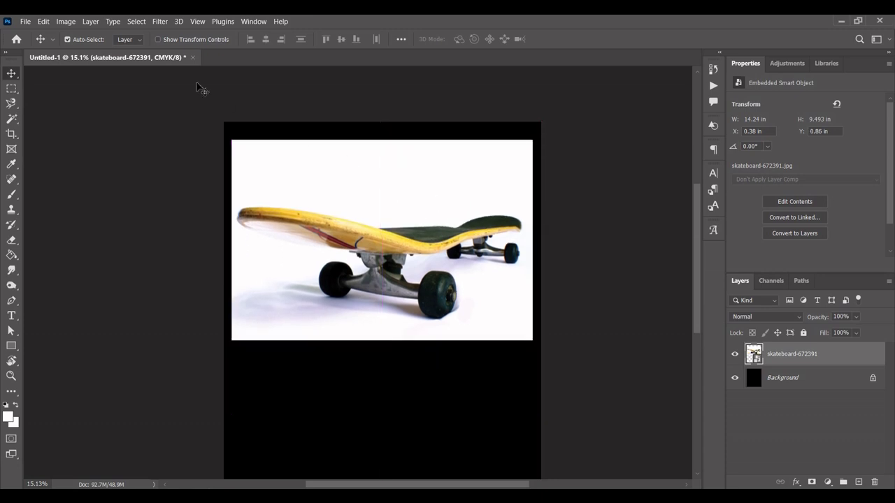
- Select the skateboard as subject and mask out the photo's white background
left_click(143, 23)
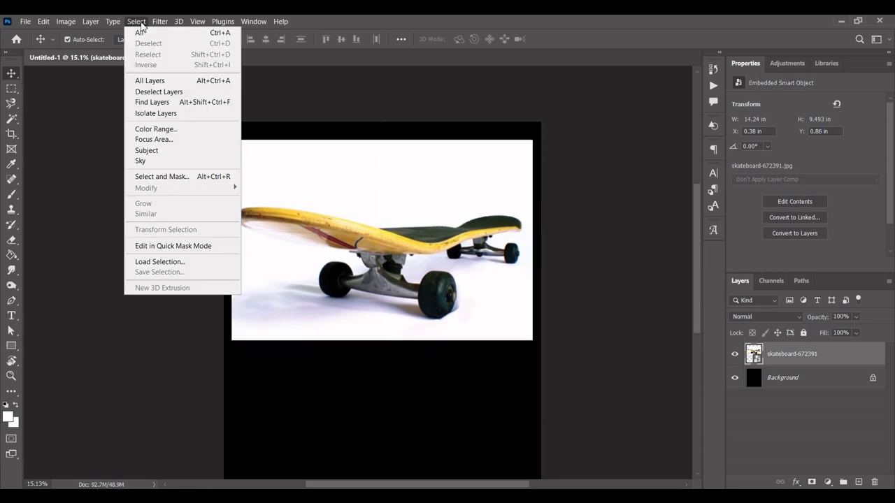
left_click(175, 152)
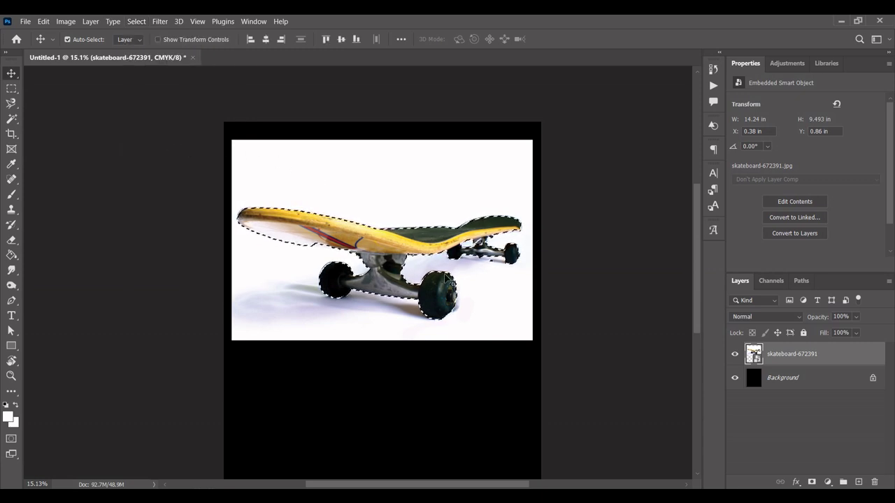
scroll(426, 234, "up", 3)
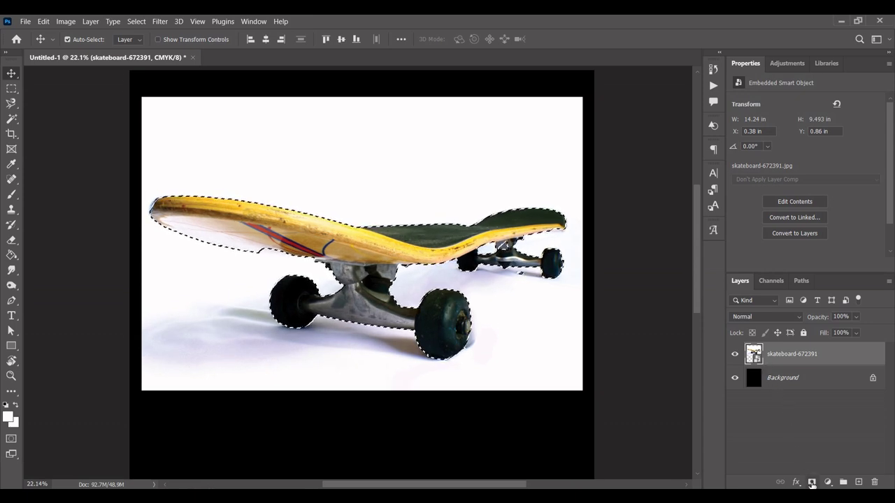
left_click(812, 483)
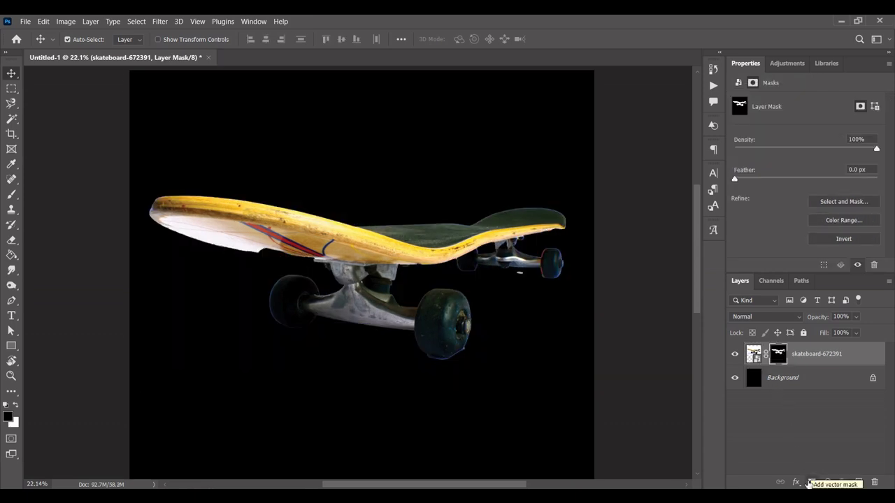
- Move the cut-out skateboard up and convert its layer to a smart object
left_click_drag(589, 371, 592, 393)
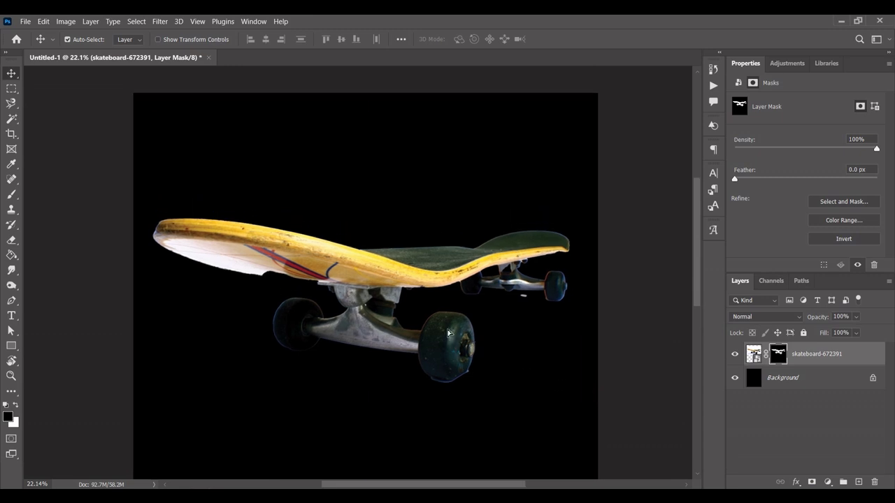
left_click_drag(448, 333, 447, 292)
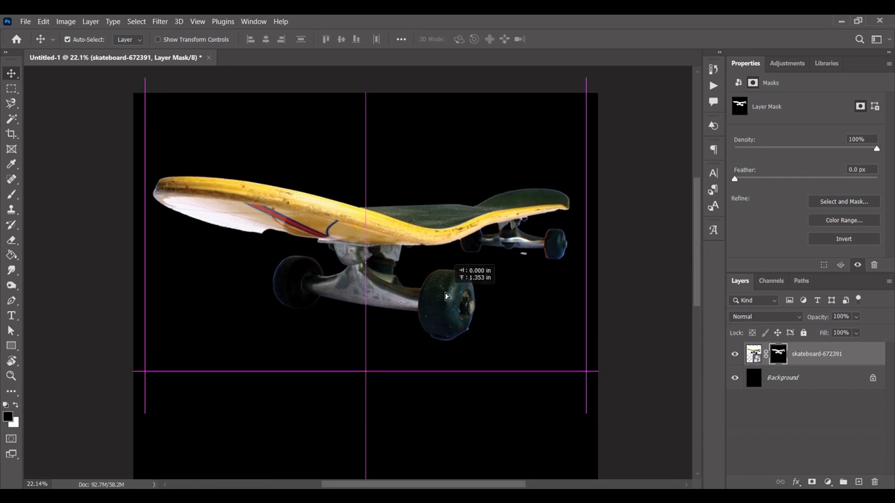
right_click(827, 358)
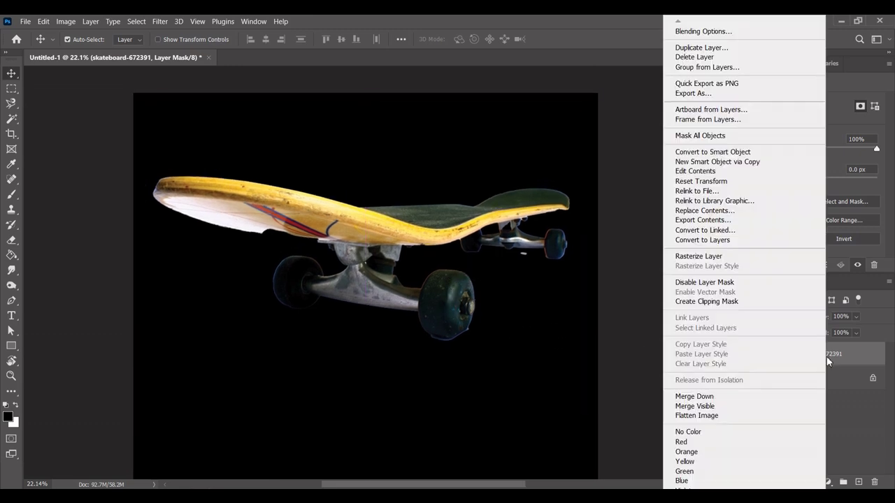
left_click(698, 153)
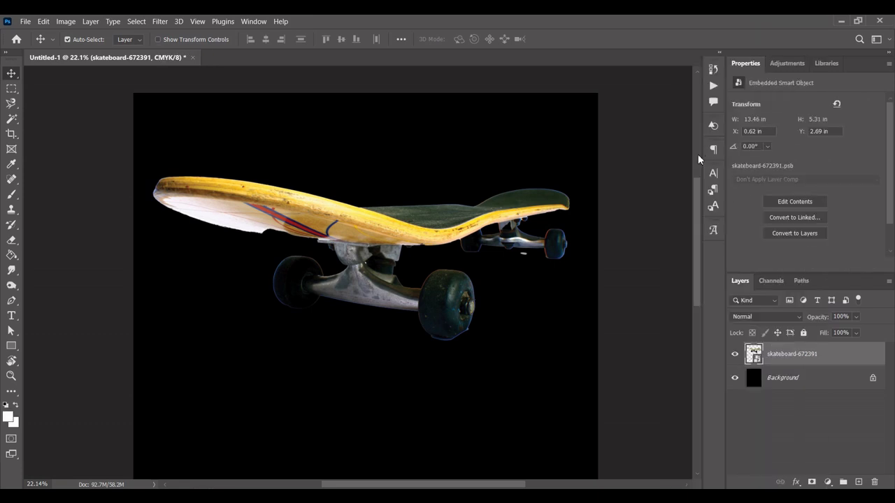
- Apply Shadows/Highlights to the skateboard with Shadows about 28% and Highlights about 12%
left_click(65, 21)
mouse_move(84, 49)
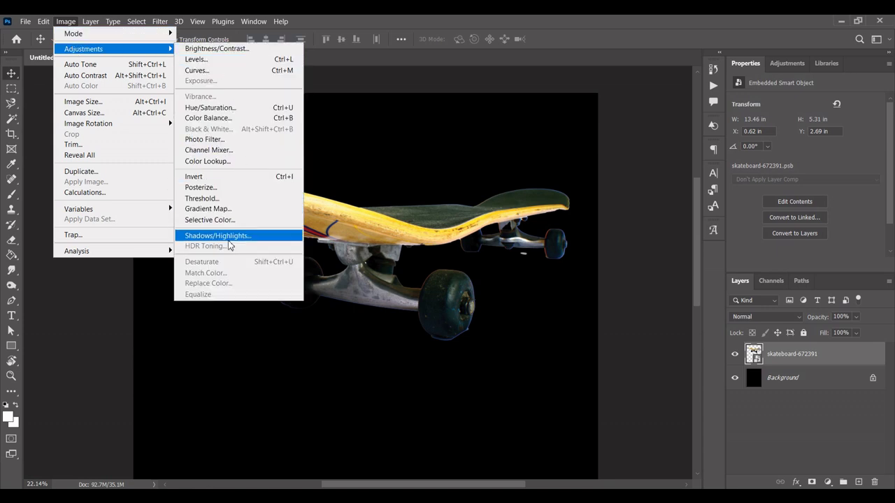
left_click(265, 236)
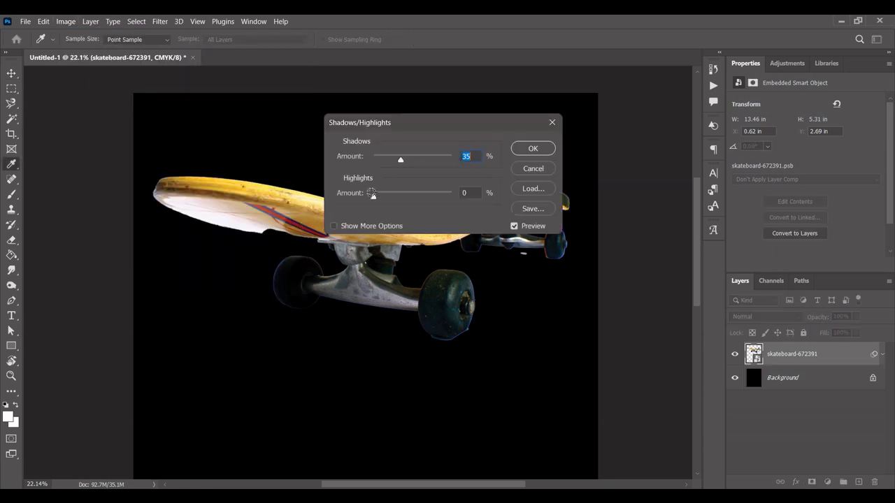
mouse_move(420, 123)
left_mouse_down()
mouse_move(617, 128)
mouse_move(687, 110)
left_mouse_up()
left_click_drag(660, 144, 654, 146)
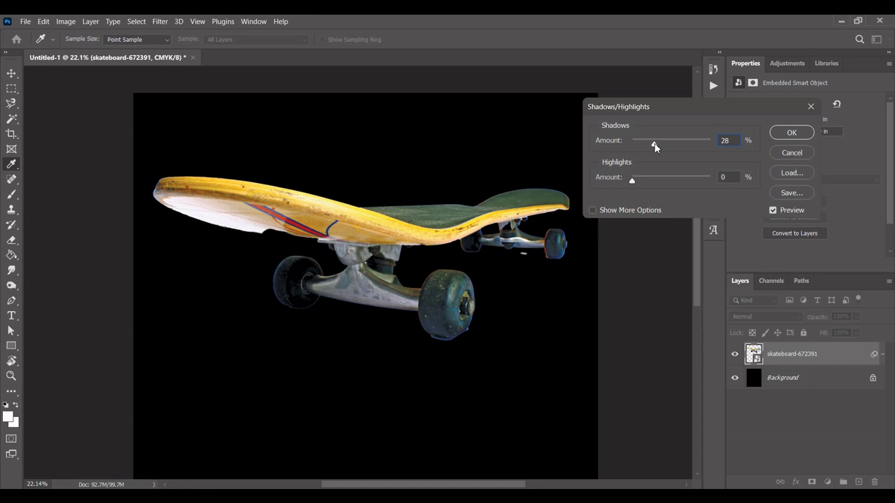
mouse_move(633, 180)
left_mouse_down()
mouse_move(659, 180)
mouse_move(641, 182)
left_mouse_up()
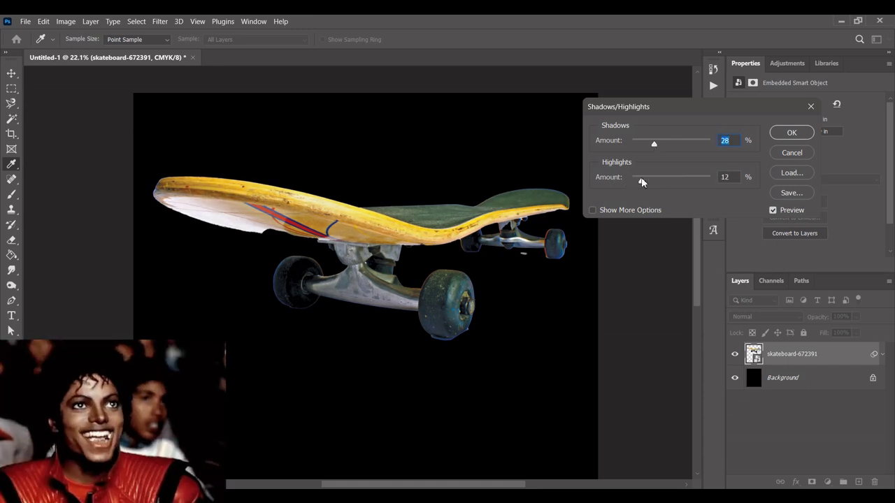
left_click(789, 133)
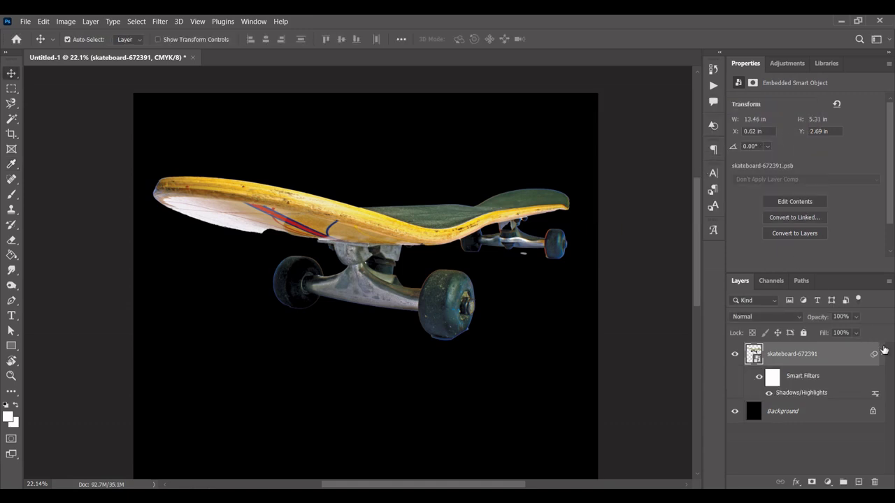
- Add a Levels and a Threshold adjustment layer above the skateboard
left_click(829, 483)
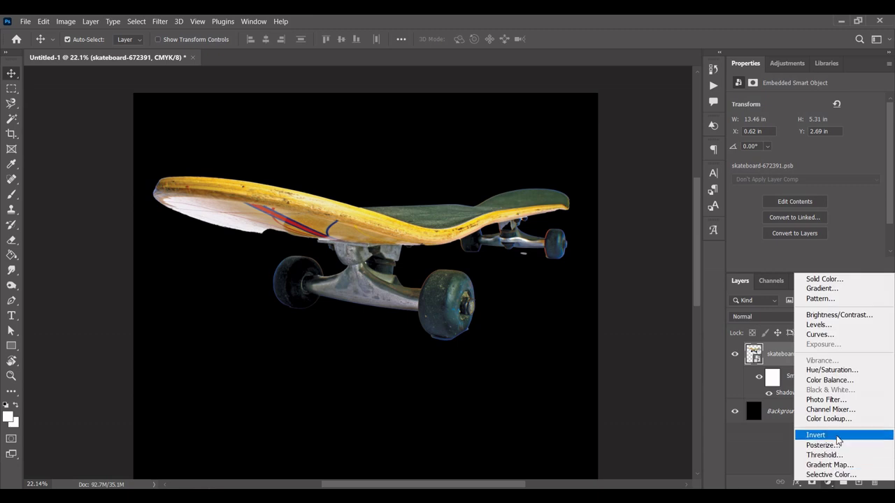
left_click(842, 326)
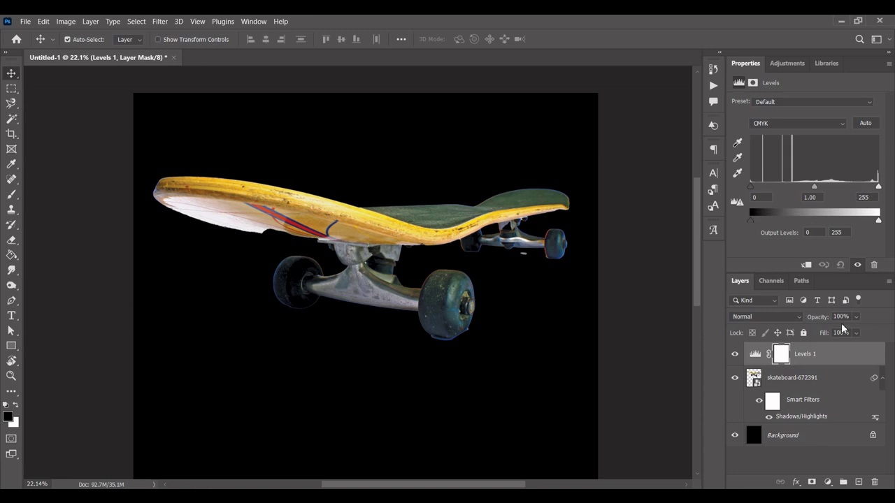
left_click(828, 482)
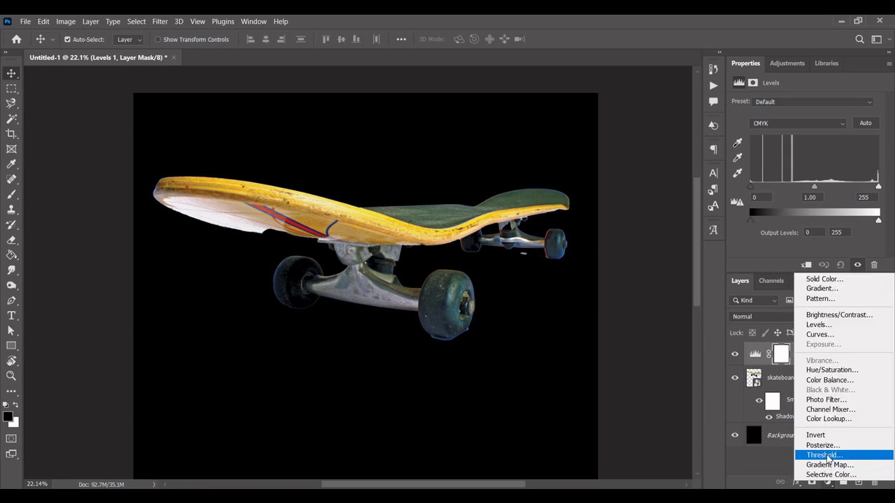
left_click(824, 455)
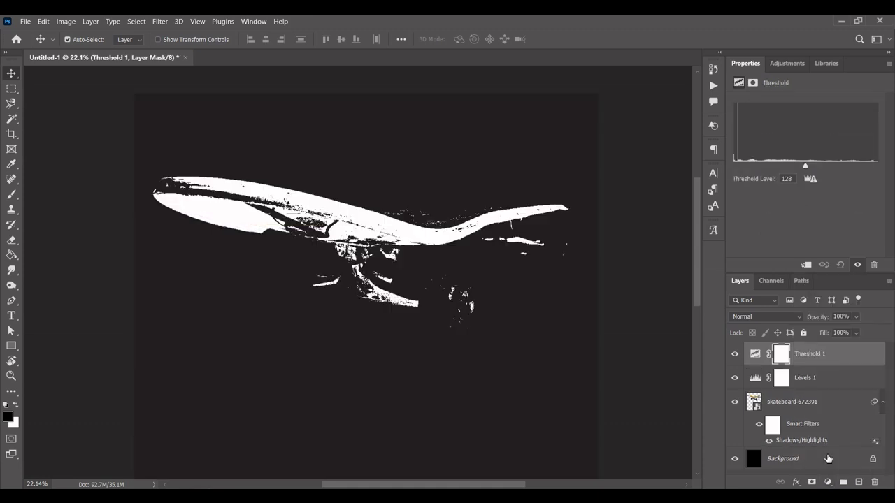
- Set the Levels black input to 0 and clip Levels and Threshold to the skateboard
left_click(830, 386)
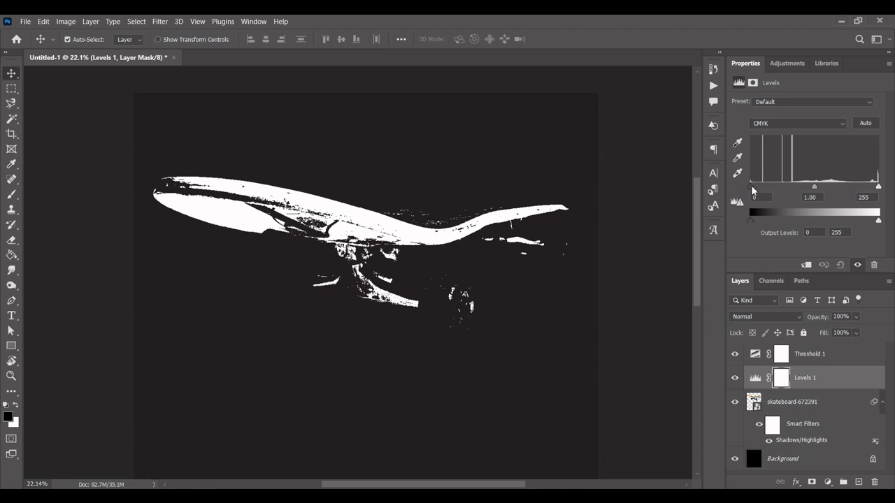
left_click_drag(753, 190, 751, 190)
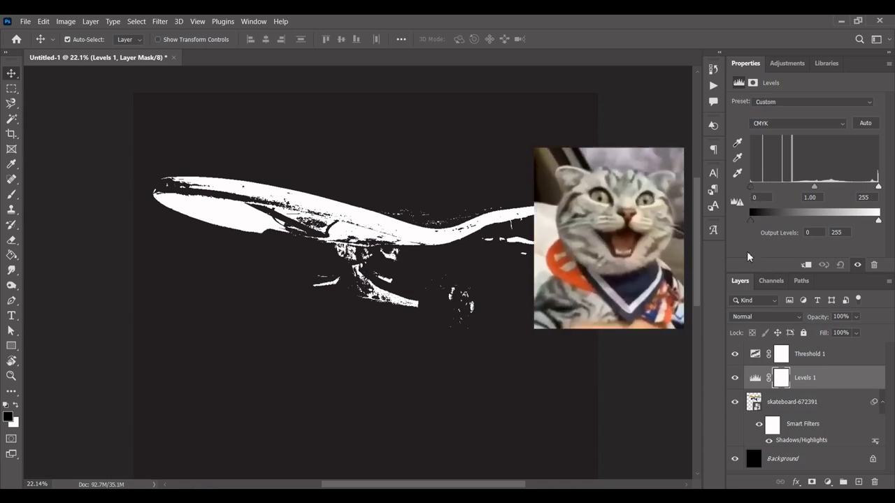
left_click(806, 265)
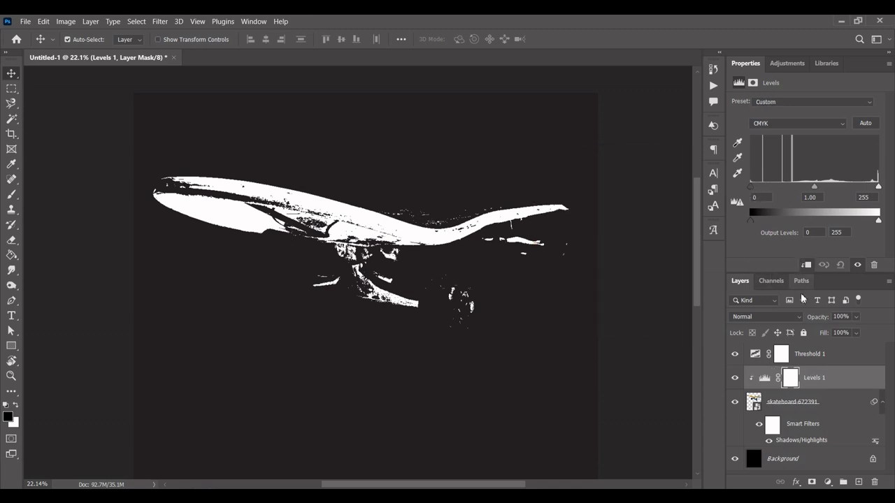
left_click(807, 355)
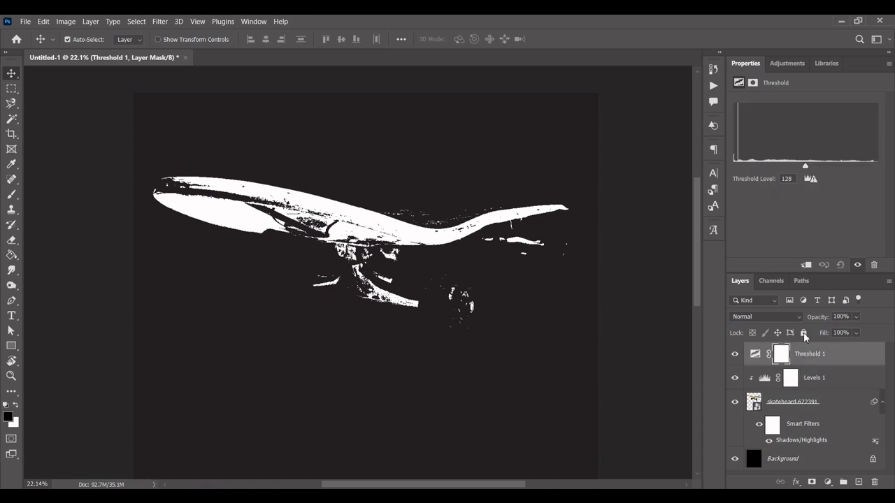
left_click(807, 265)
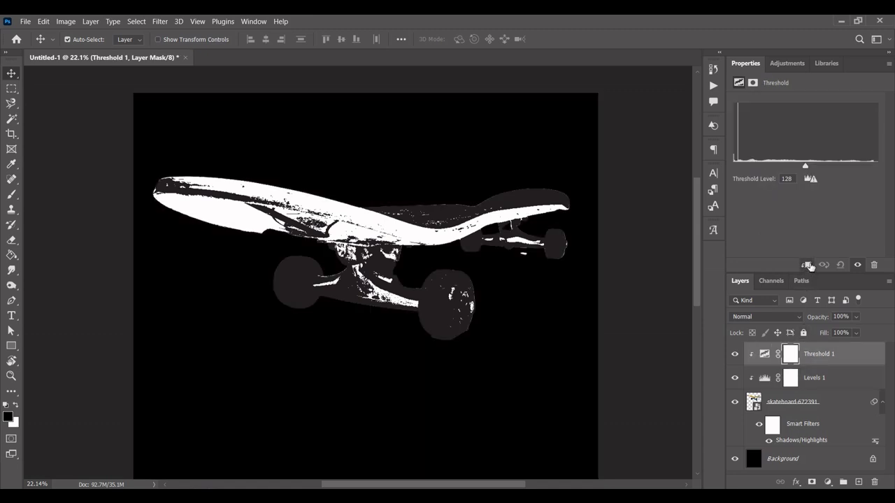
left_click(815, 381)
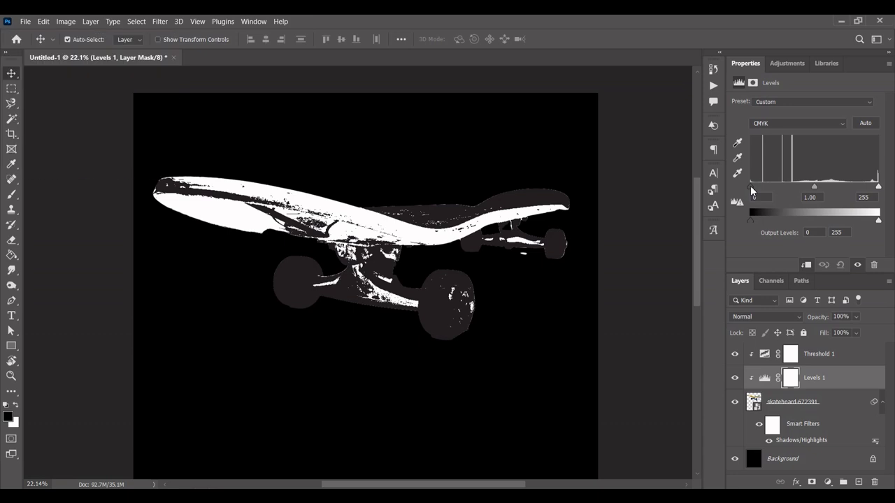
left_click_drag(752, 190, 748, 187)
- Add a white Stroke layer style to the skateboard layer via Blending Options
left_click(841, 403)
right_click(842, 403)
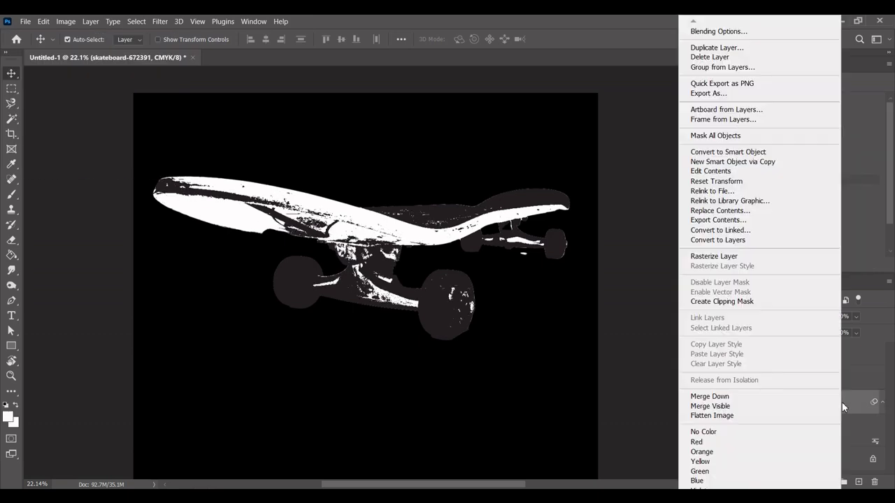
left_click(740, 32)
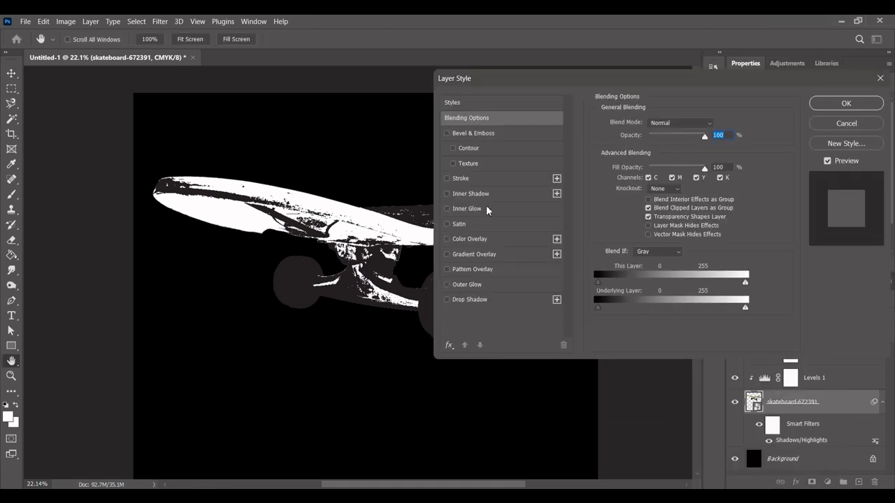
left_click(470, 179)
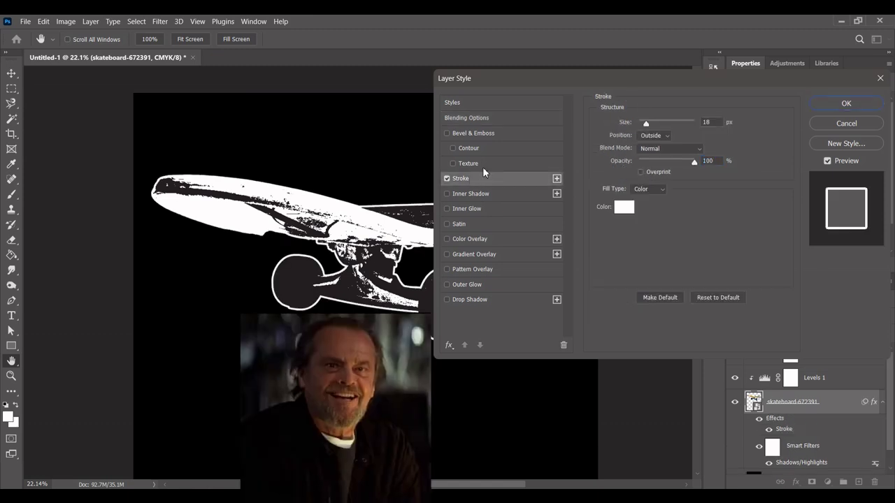
mouse_move(557, 81)
left_mouse_down()
mouse_move(684, 175)
mouse_move(730, 143)
left_mouse_up()
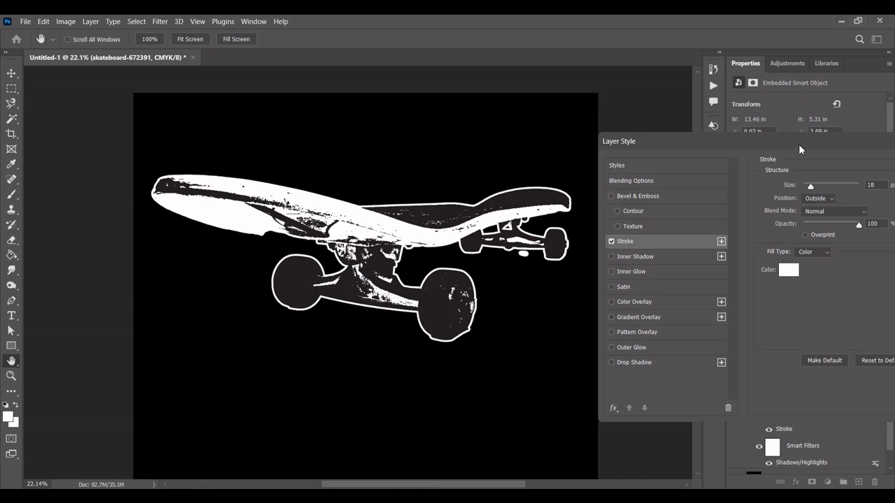
left_click_drag(798, 150, 785, 133)
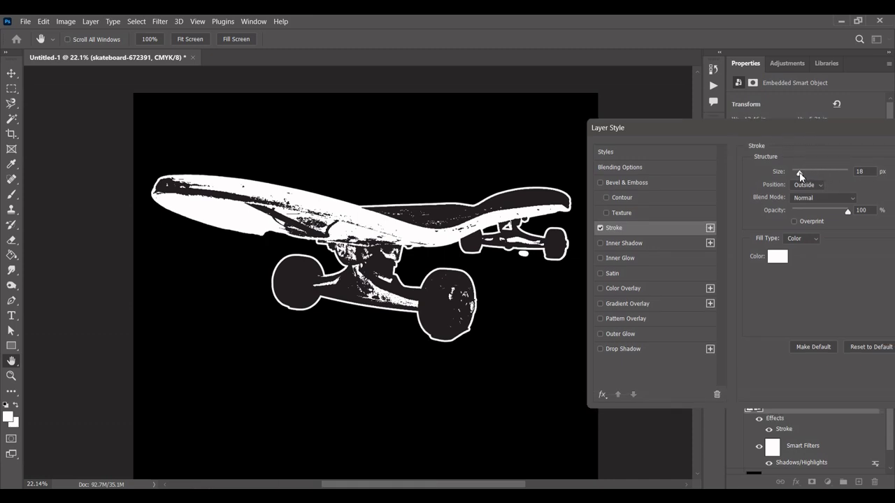
- Set the outside white stroke size to 15 px and apply it
left_click_drag(803, 172, 800, 172)
left_click_drag(783, 127, 719, 98)
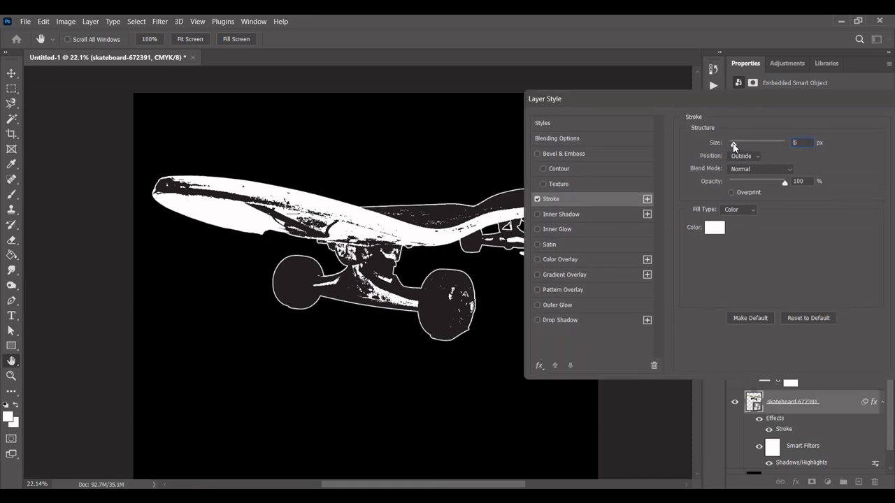
left_click_drag(735, 143, 733, 143)
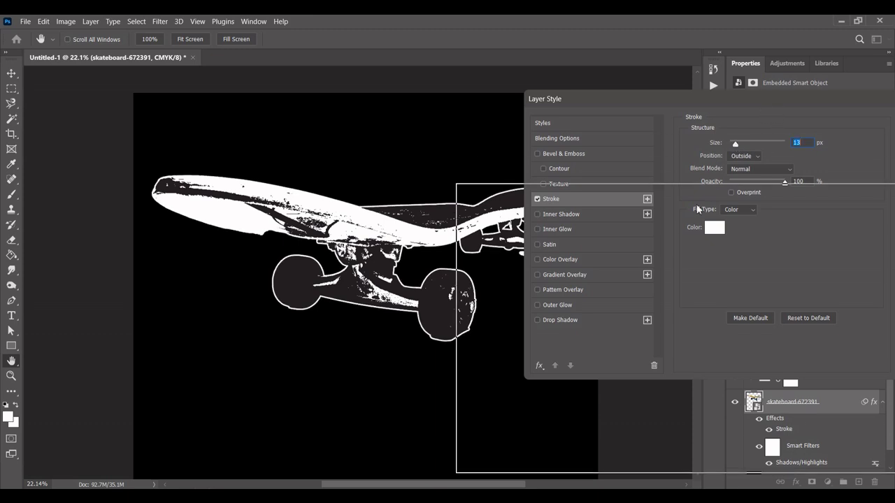
left_click_drag(560, 99, 511, 142)
left_click_drag(688, 187, 690, 186)
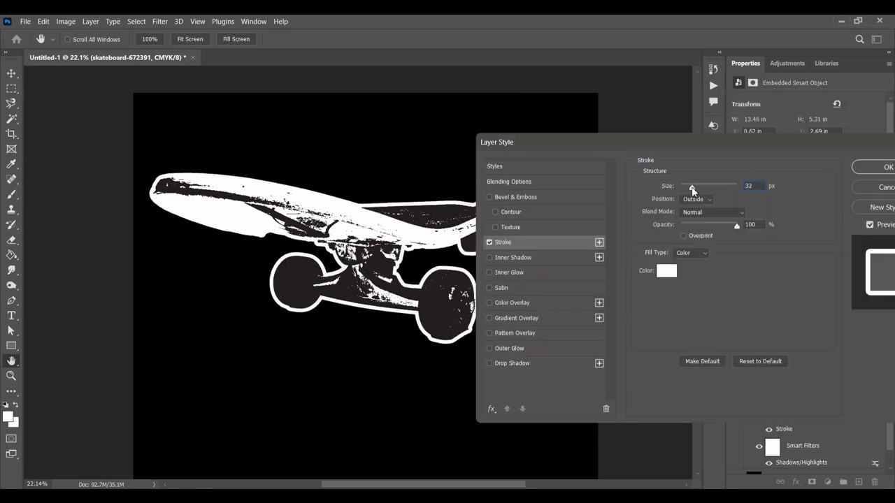
left_click_drag(632, 144, 635, 166)
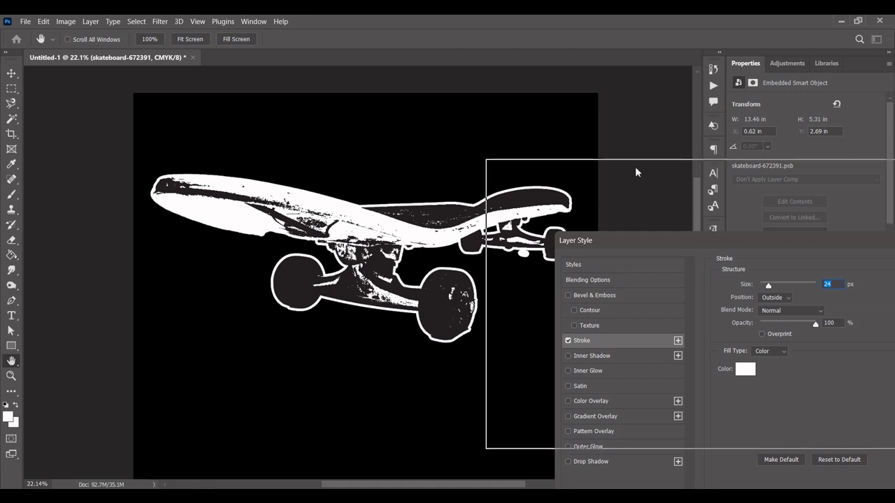
left_click_drag(700, 213, 697, 216)
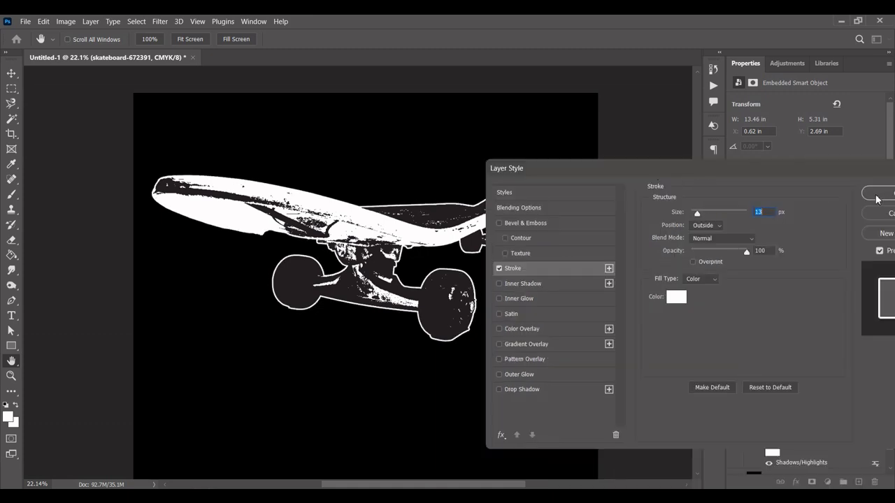
key("Up")
key("Up")
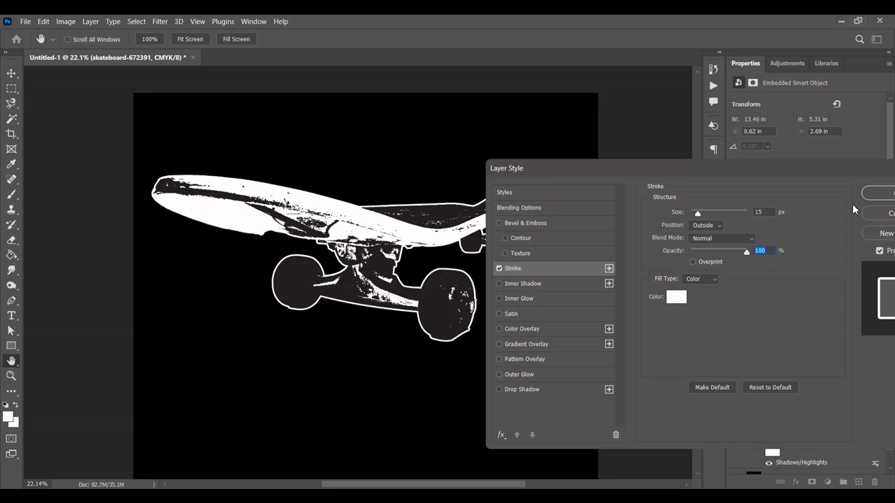
left_click(808, 189)
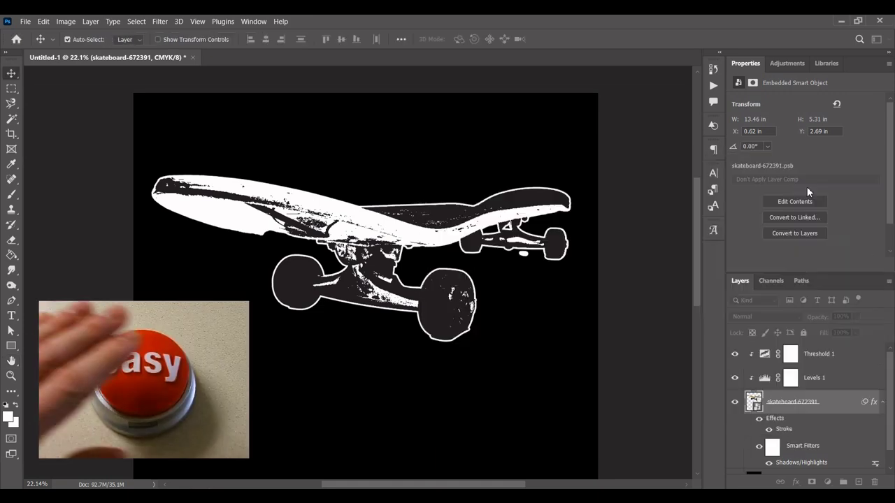
- Set the Levels 1 input levels to 52 / 0.88 / 230
left_click(833, 381)
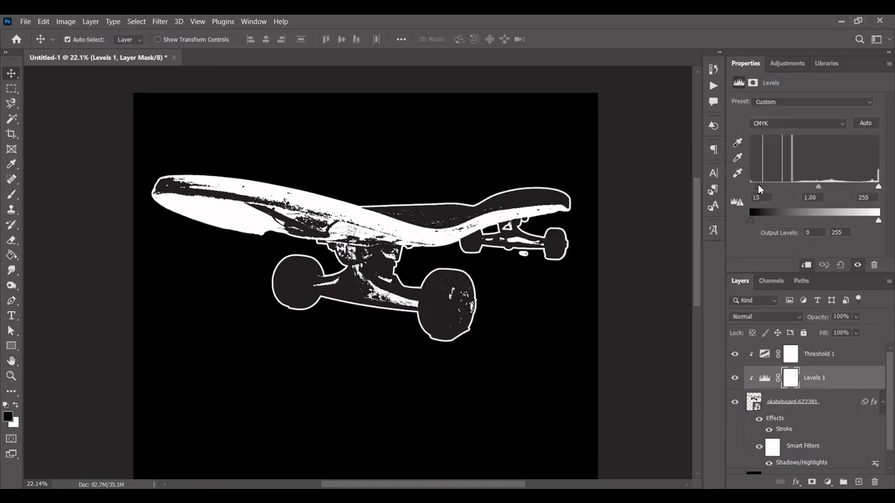
left_click_drag(759, 188, 761, 187)
left_click_drag(822, 185, 811, 186)
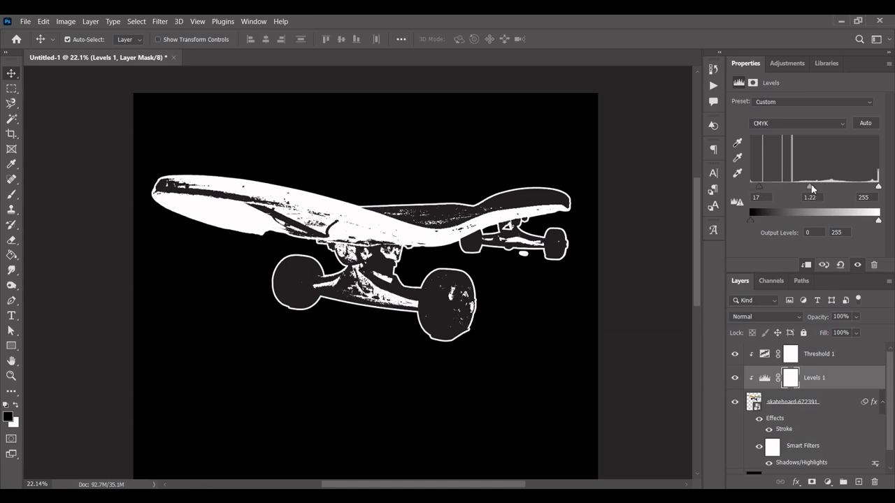
left_click_drag(878, 186, 865, 186)
left_click_drag(803, 186, 818, 188)
left_click_drag(759, 186, 825, 189)
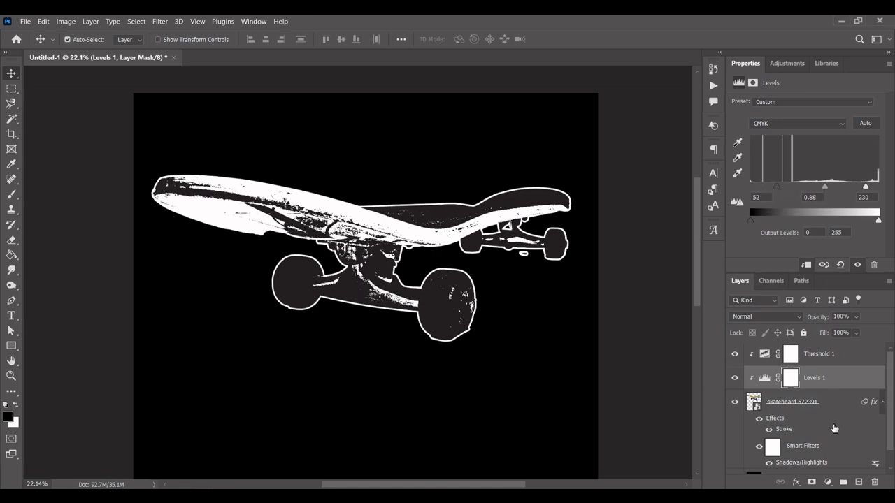
- Retune the Shadows/Highlights smart filter to 61% shadows and 60% highlights
scroll(834, 428, "down", 1)
key("alt+bracketleft")
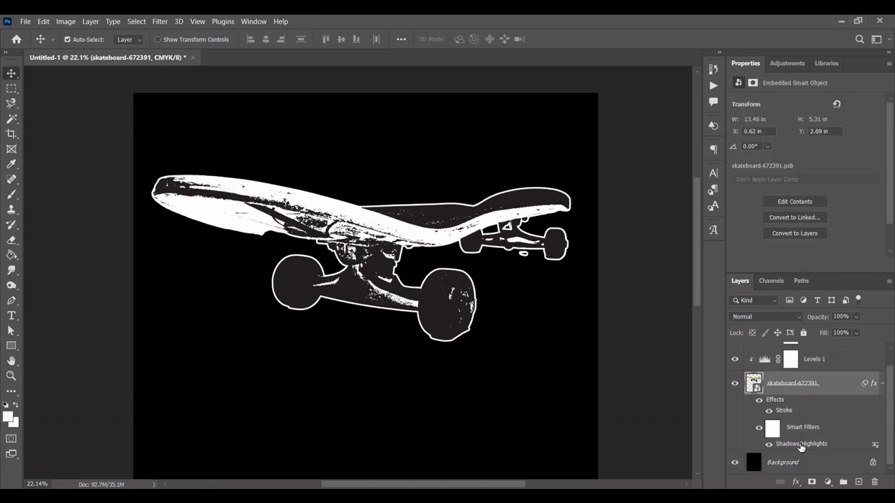
double_click(801, 445)
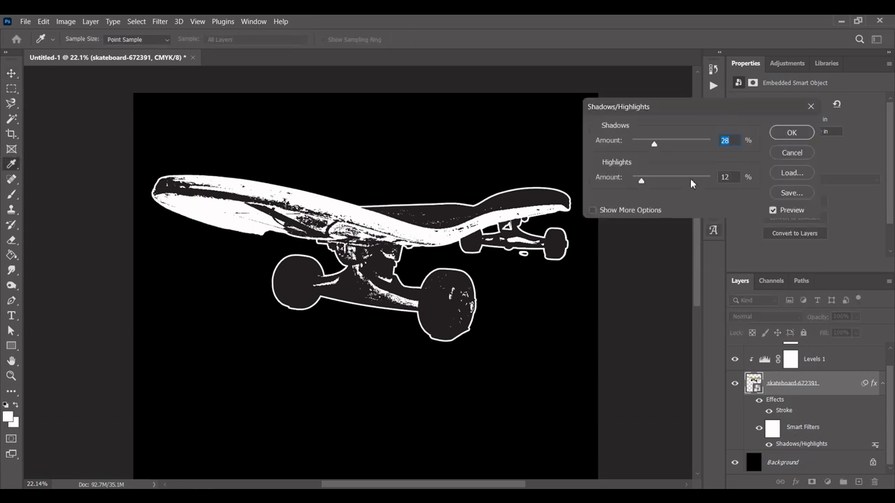
left_click_drag(641, 180, 679, 183)
mouse_move(648, 144)
left_mouse_down()
mouse_move(686, 144)
mouse_move(680, 144)
left_mouse_up()
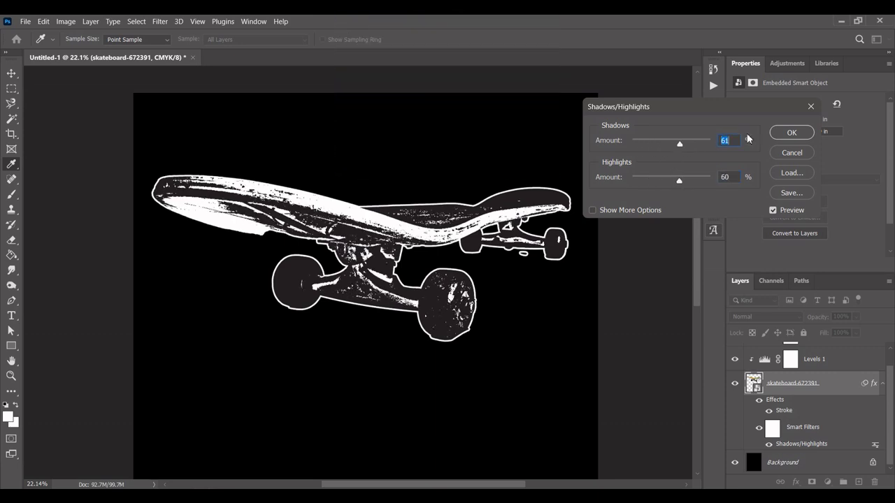
left_click(789, 132)
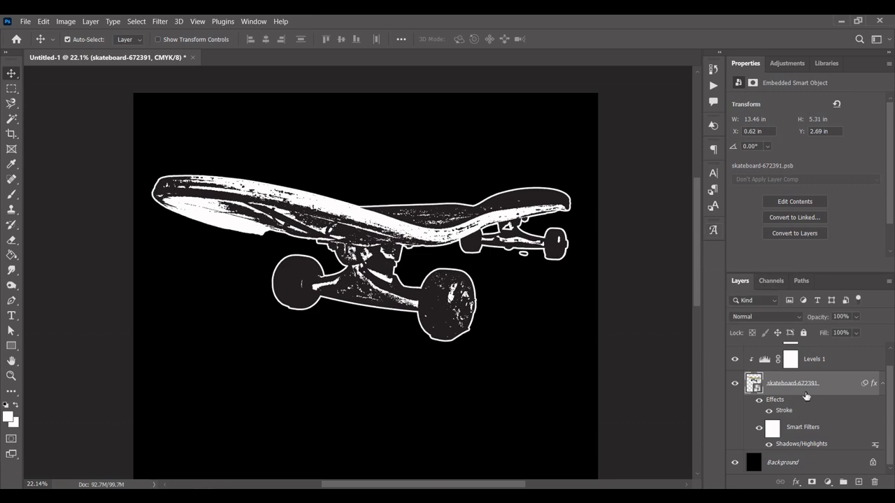
- Merge the skateboard, Levels and Threshold layers into one smart object
left_click(881, 384)
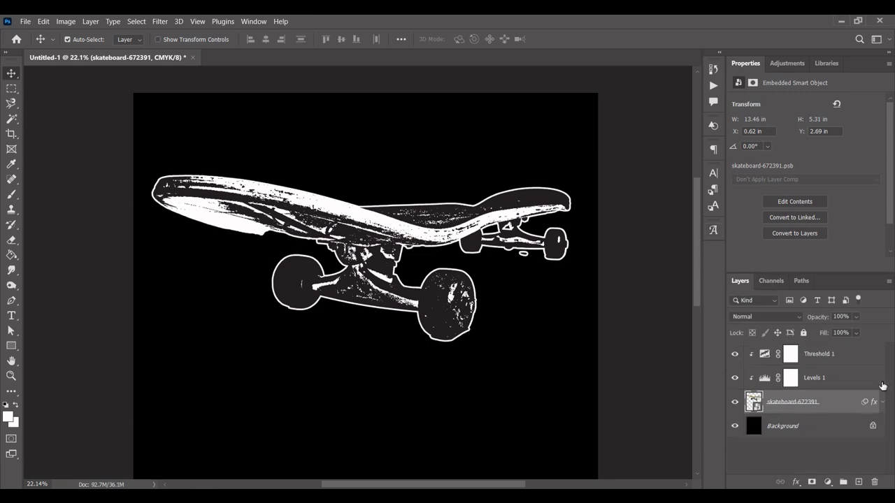
left_click(829, 356, "shift")
right_click(828, 354)
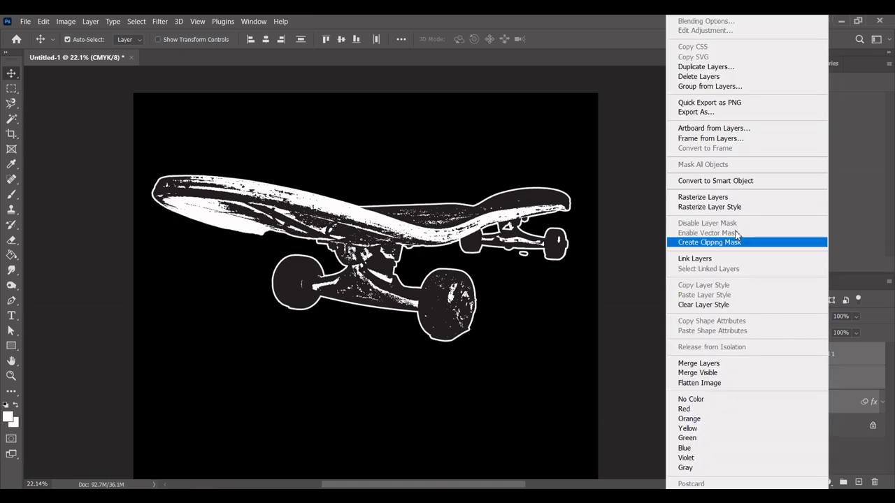
left_click(724, 188)
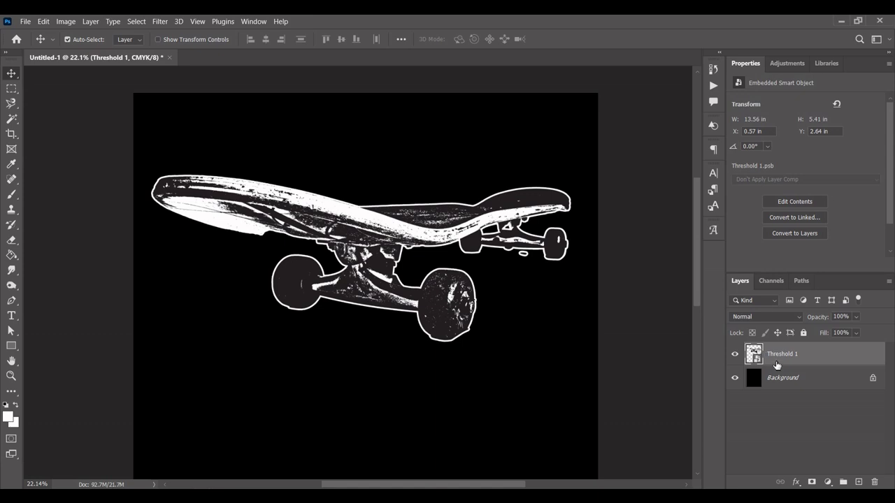
- Select the skateboard's white areas with Color Range at fuzziness 200
left_click(137, 21)
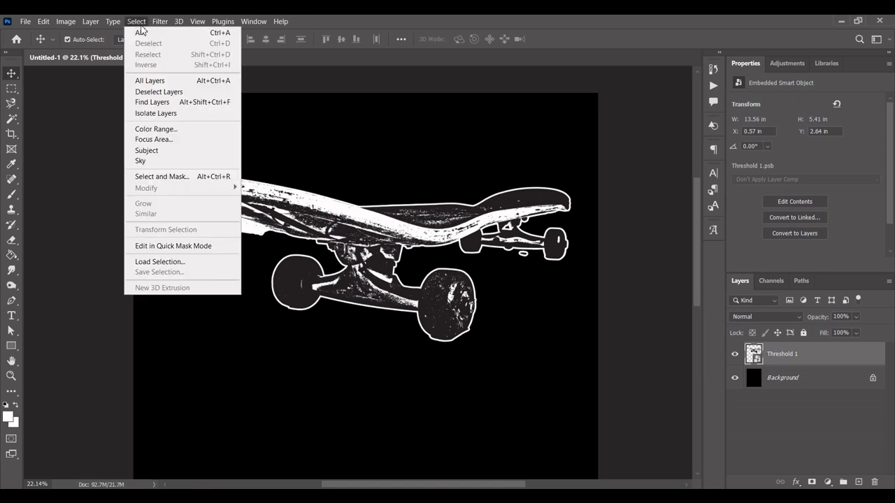
left_click(159, 131)
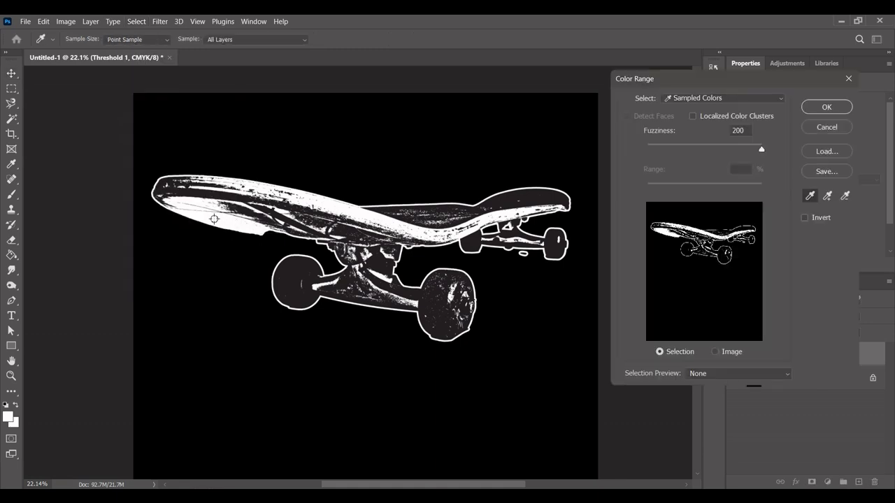
left_click_drag(763, 147, 766, 151)
left_click(826, 108)
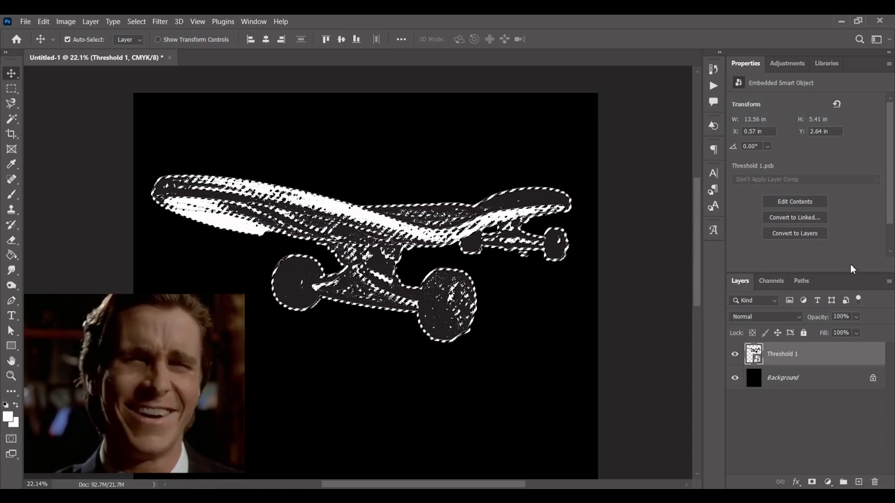
left_click(827, 483)
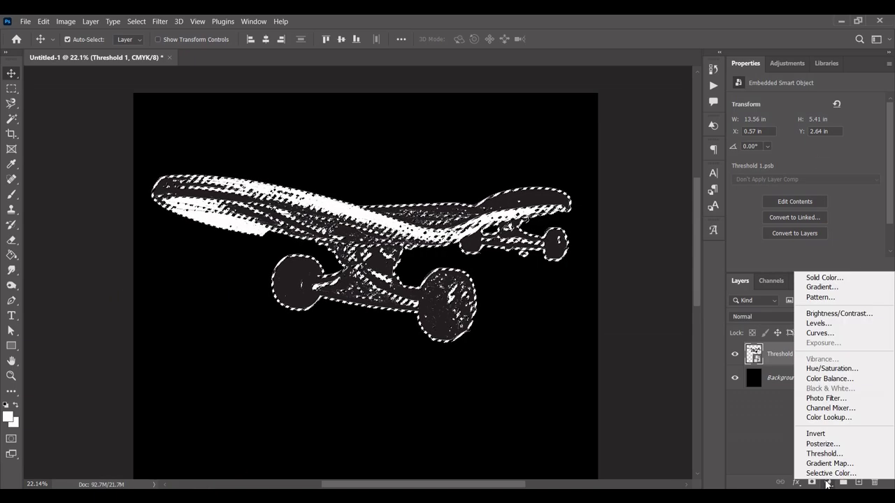
- Add a white #ffffff Solid Color fill layer over the selected skateboard areas
left_click(813, 277)
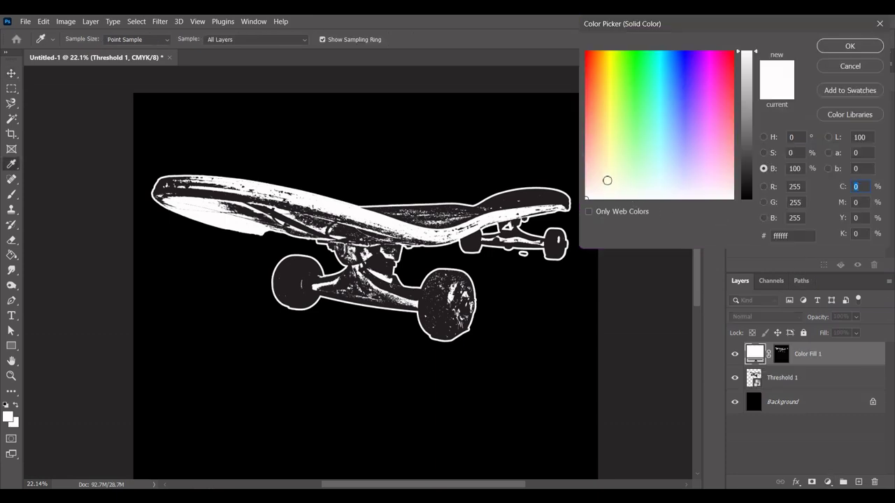
left_click_drag(607, 180, 573, 211)
left_click_drag(756, 54, 750, 45)
left_click(846, 49)
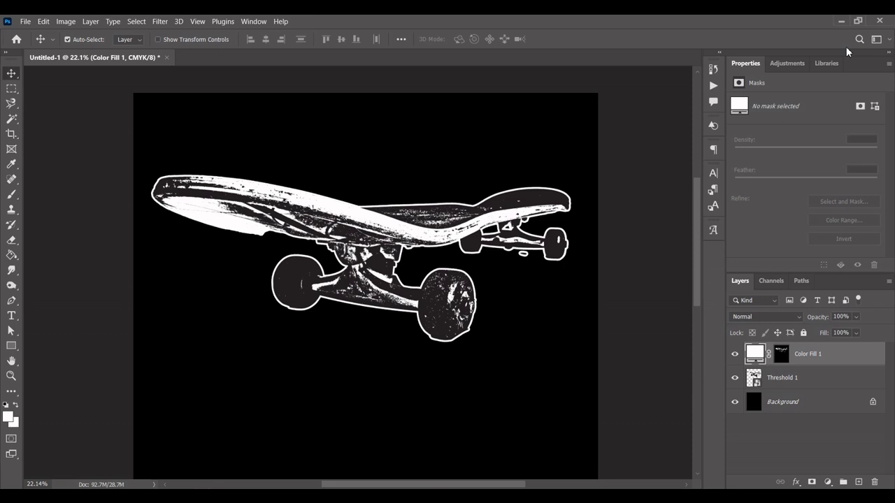
- Hide Threshold 1 and toggle the Background off and on to check transparency
left_click(735, 378)
left_click(734, 402)
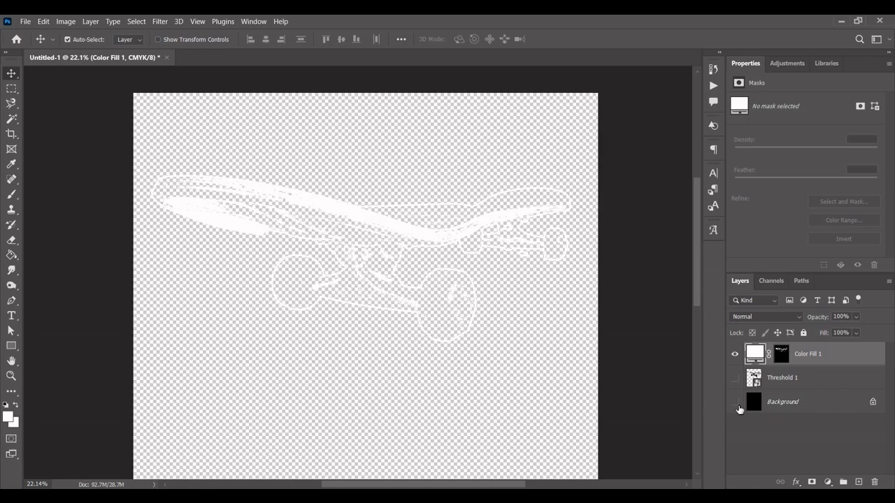
scroll(396, 227, "up", 2)
scroll(396, 227, "up", 1)
scroll(396, 227, "up", 1)
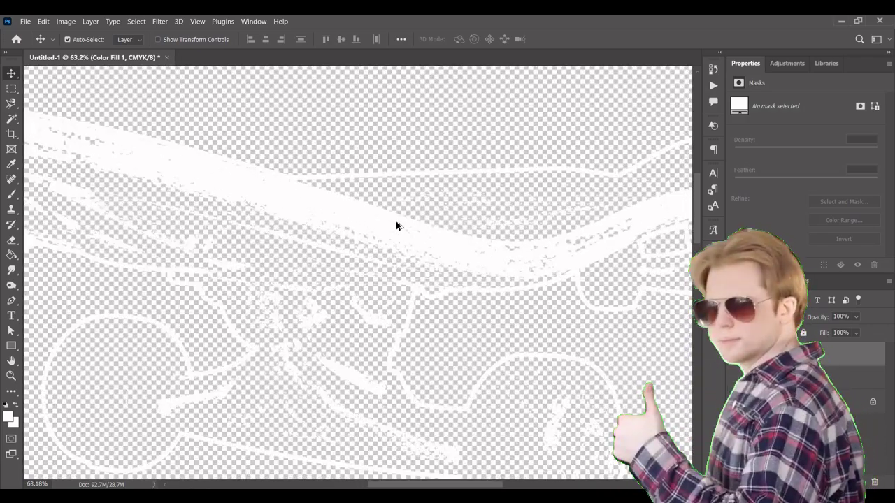
scroll(396, 226, "up", 1)
scroll(396, 226, "down", 2)
scroll(396, 226, "down", 2)
scroll(397, 226, "down", 1)
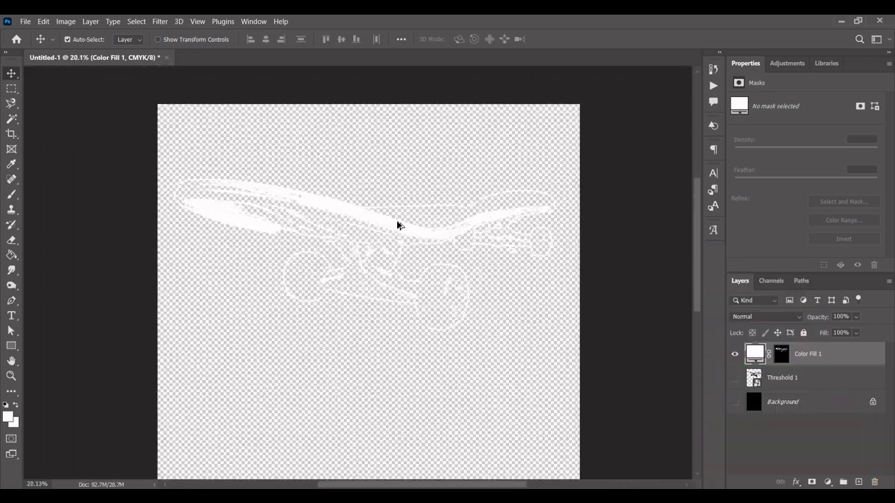
left_click(734, 402)
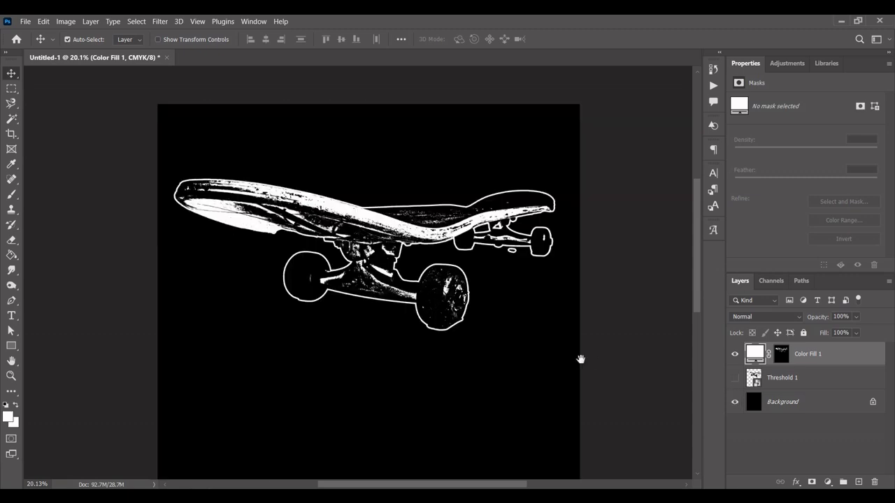
- Convert the Color Fill 1 layer into a smart object
left_click_drag(580, 359, 605, 335)
right_click(817, 353)
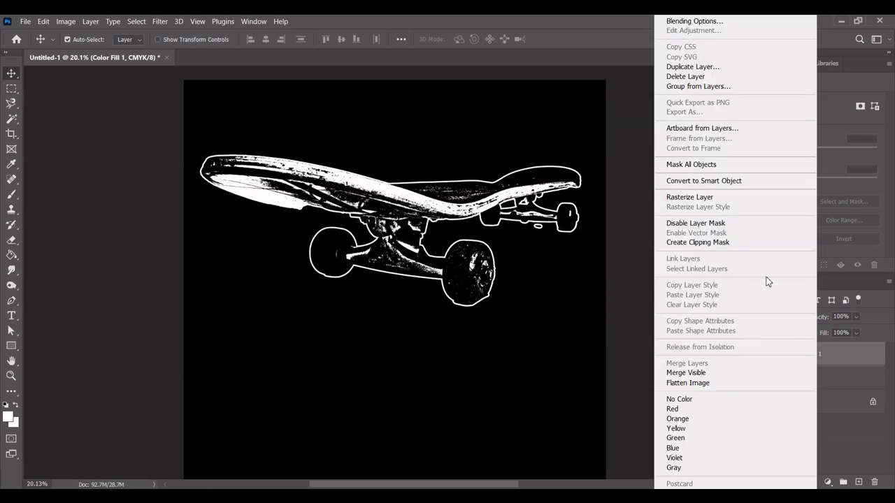
left_click(715, 183)
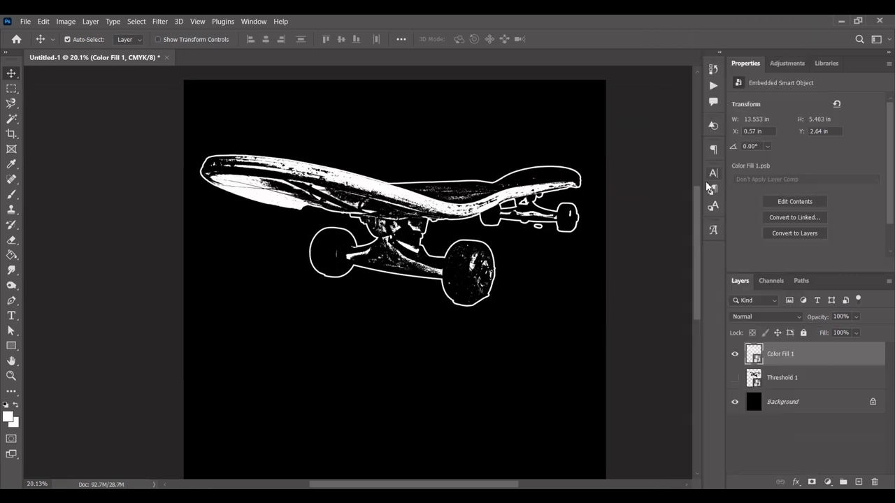
- Select all, align Color Fill 1 to the canvas horizontal centre, then deselect
left_click(137, 21)
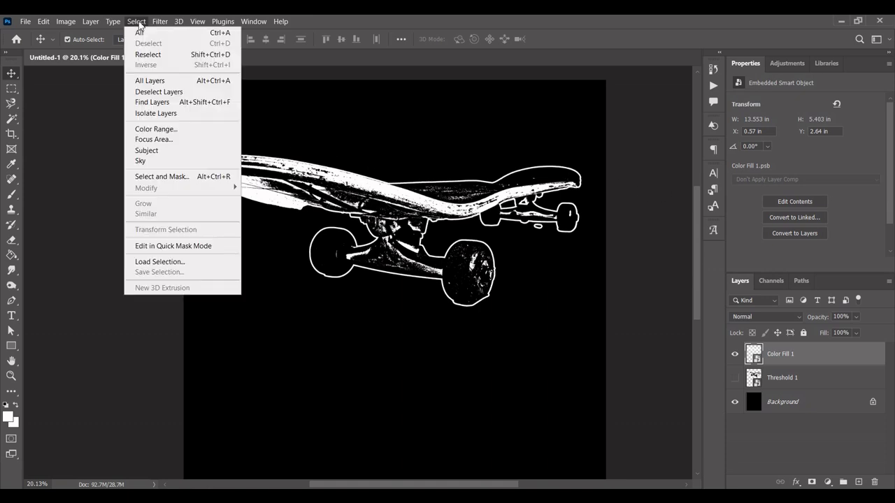
left_click(174, 35)
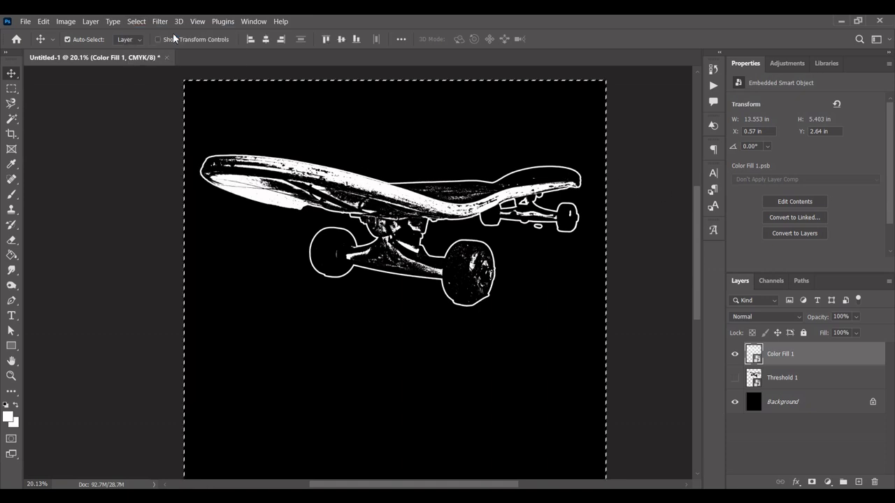
left_click(266, 40)
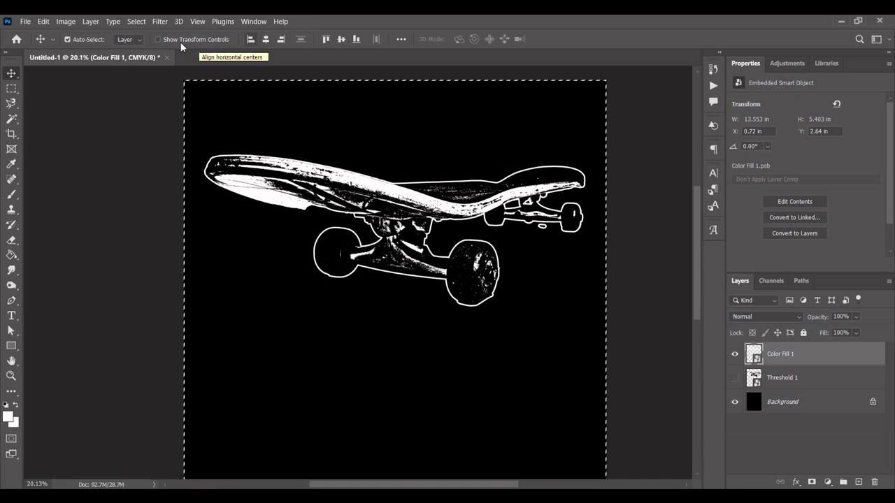
left_click(137, 22)
left_click(144, 38)
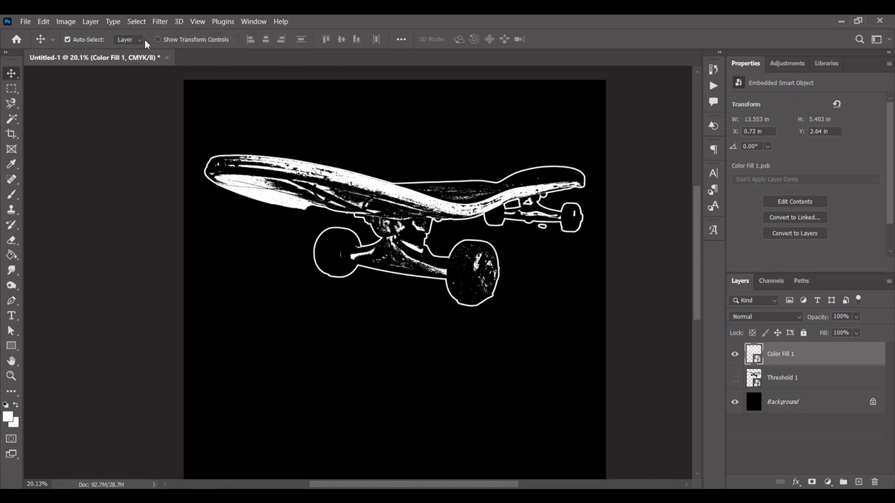
scroll(475, 220, "down", 2)
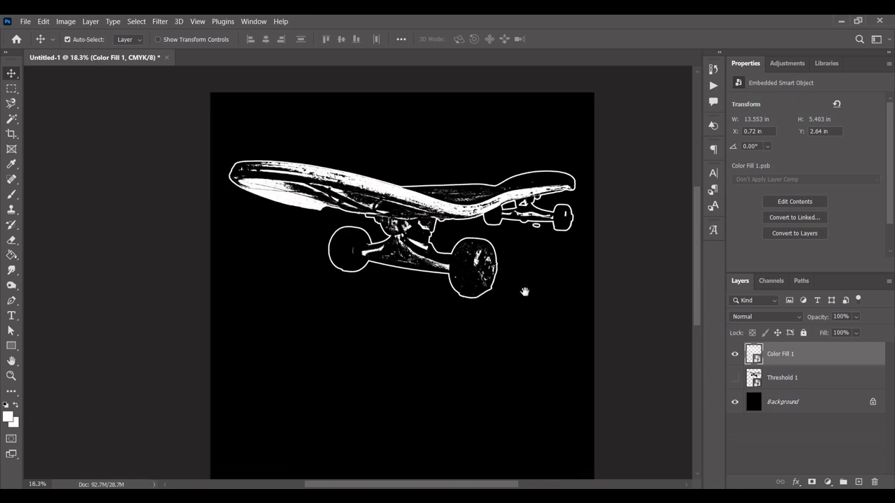
left_click_drag(524, 292, 525, 281)
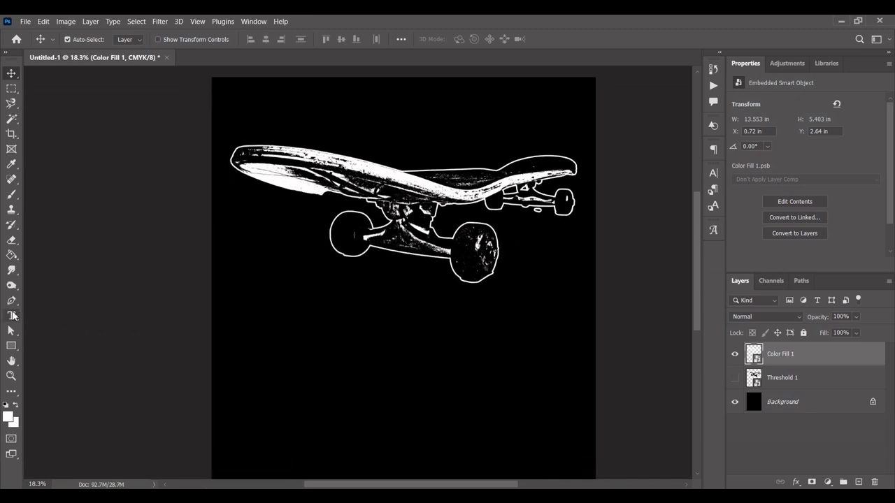
- Add an enlarged text layer below the skateboard reading SKATE
left_click(12, 316)
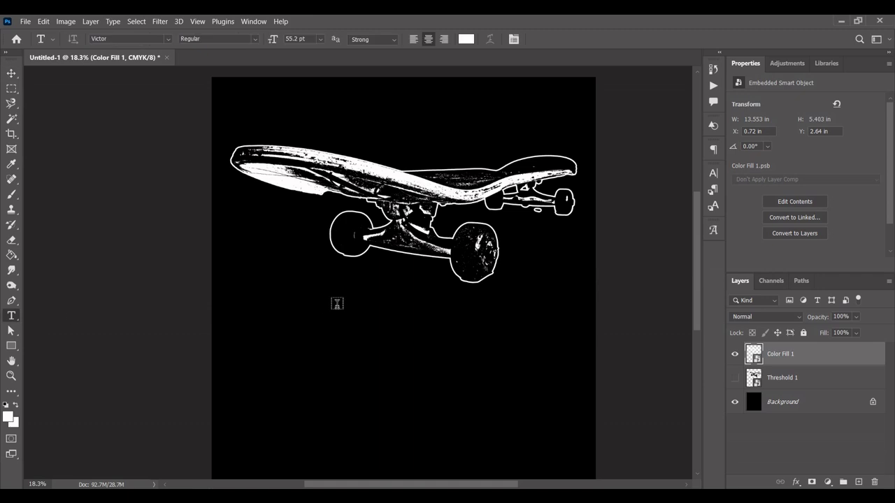
left_click(338, 302)
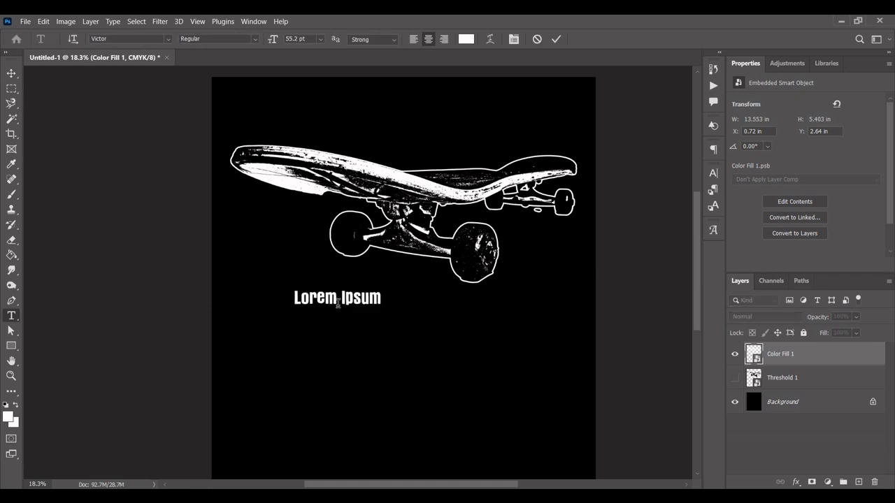
left_click(556, 39)
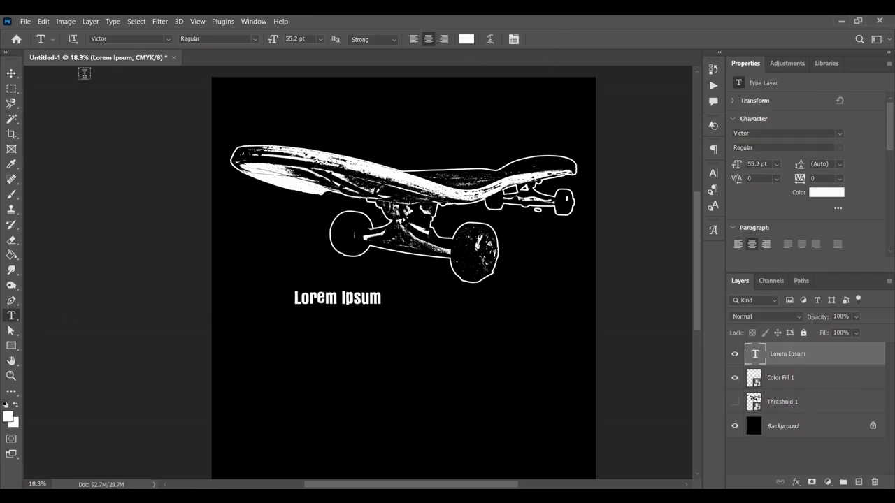
left_click(8, 76)
key("ctrl+t")
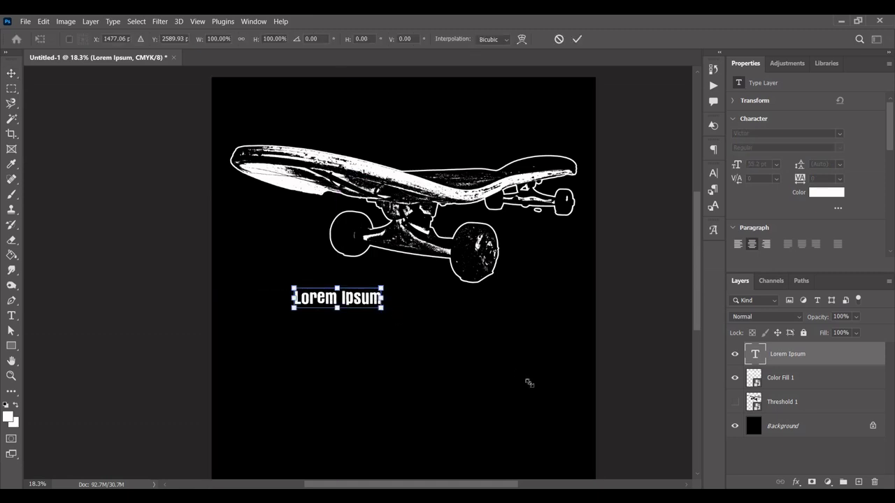
left_click_drag(385, 310, 535, 345)
left_click(574, 39)
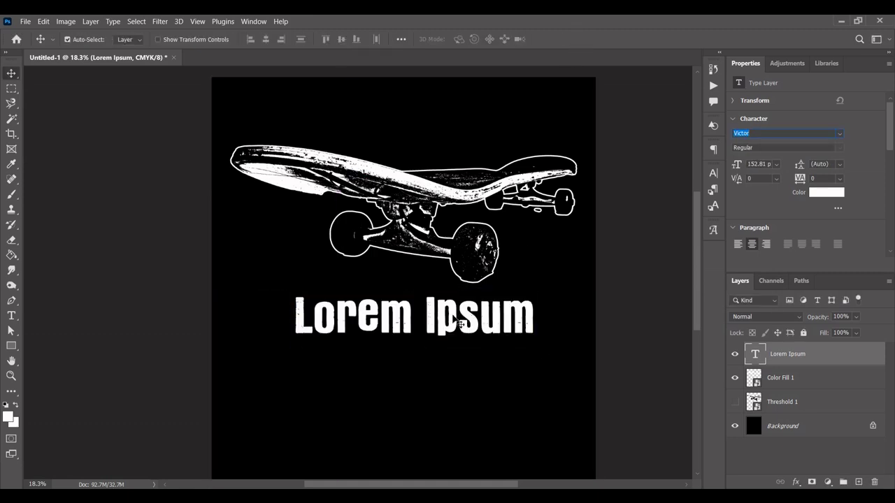
key("t")
key("Return")
type("SKATE")
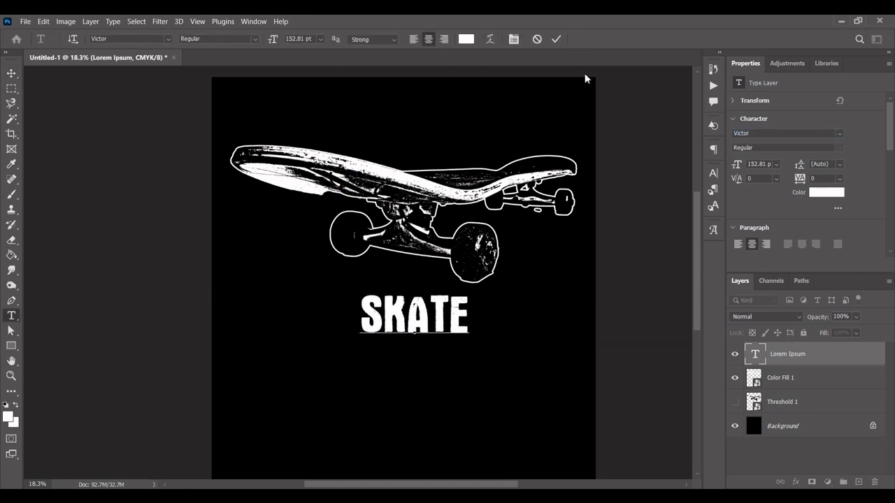
left_click(556, 39)
- Scale SKATE much larger, centre it under the skateboard, and move it down one layer
key("v")
key("ctrl+a")
key("ctrl+d")
key("ctrl+t")
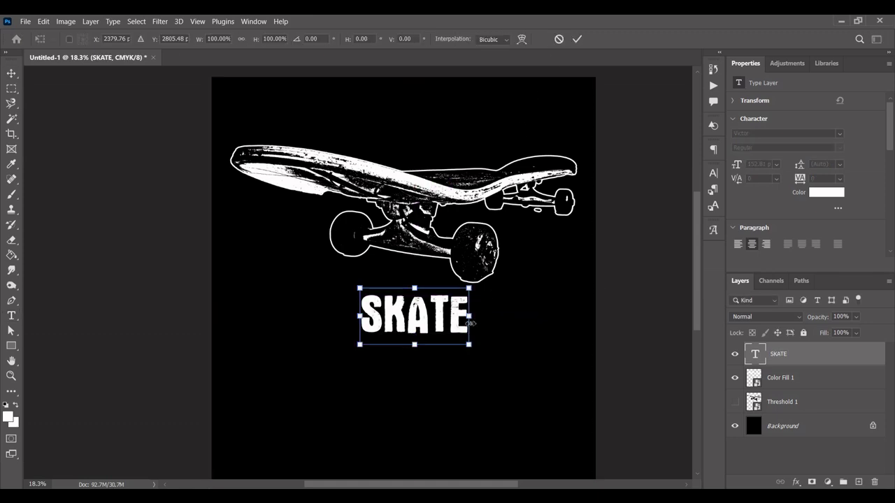
mouse_move(471, 315)
left_mouse_down()
mouse_move(547, 300)
mouse_move(577, 307)
left_mouse_up()
key("Return")
left_click_drag(525, 282, 528, 299)
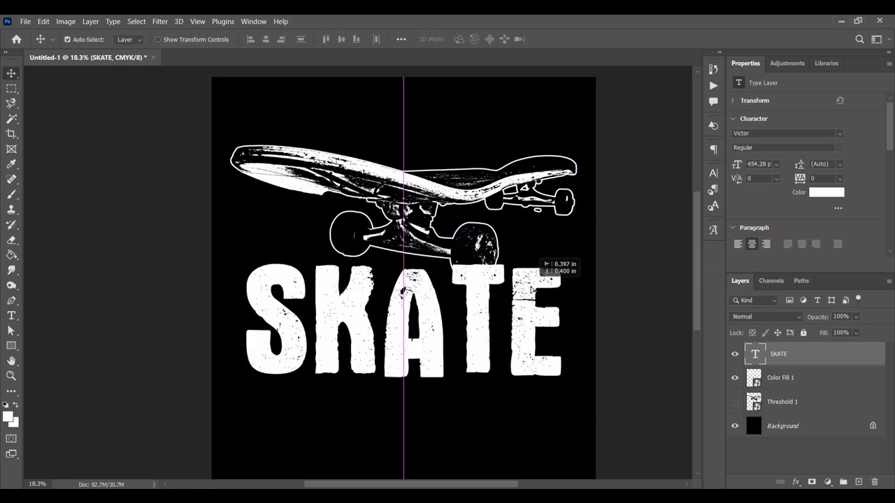
key("ctrl+bracketleft")
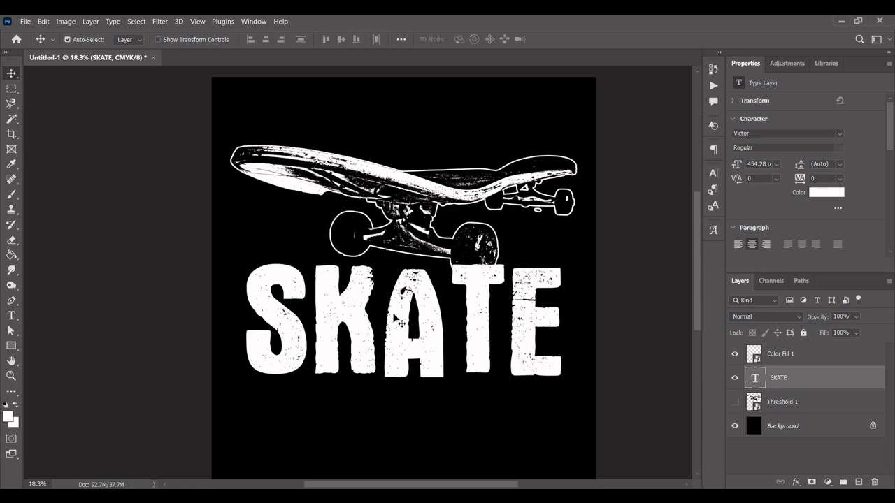
- Drag a copy of SKATE below the original and shrink it to about 40%
left_click_drag(397, 318, 379, 409)
key("ctrl+t")
left_click_drag(569, 439, 399, 369)
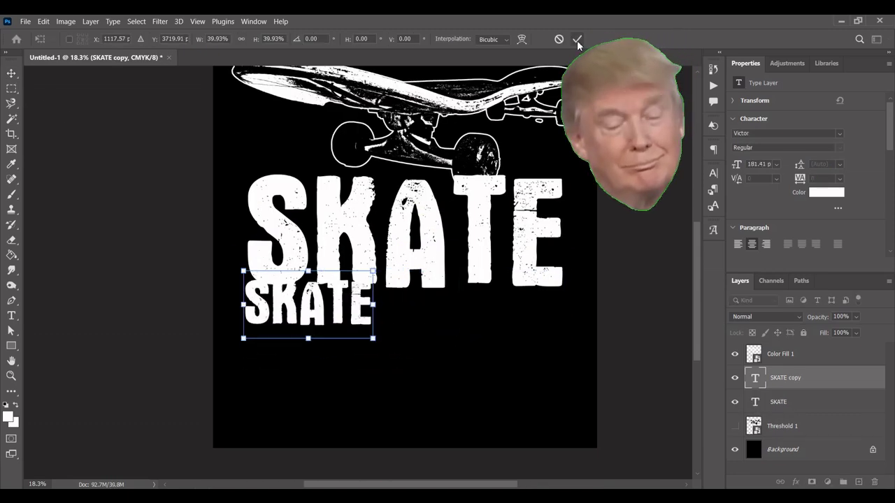
- Change the small copy to THE HATE WAY, centre it under SKATE, and enlarge to about 108%
left_click(576, 39)
key("t")
double_click(308, 304)
type("THE HATE WA")
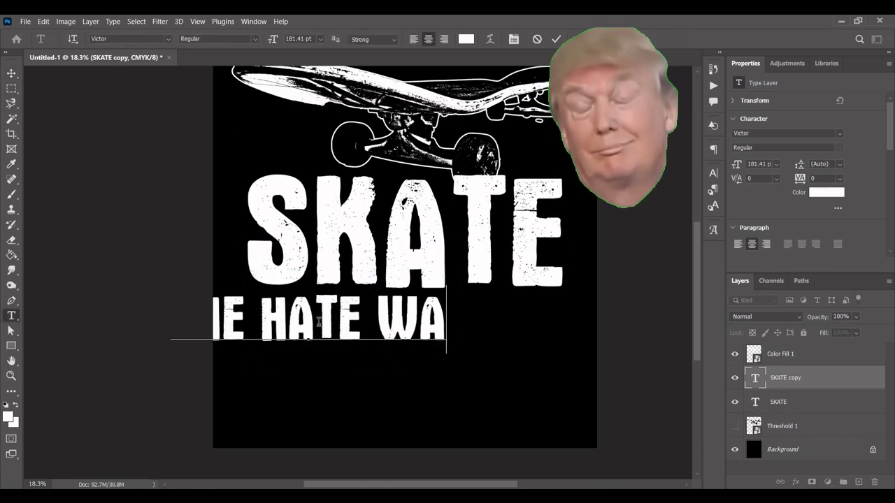
type("Y")
key("Escape")
key("v")
left_click_drag(318, 322, 395, 318)
scroll(572, 325, "up", 2)
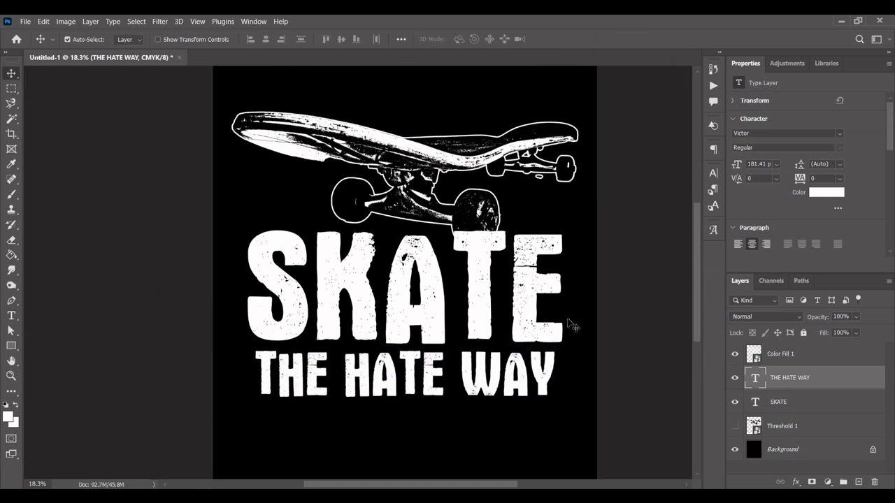
key("ctrl+t")
left_click_drag(557, 376, 572, 375)
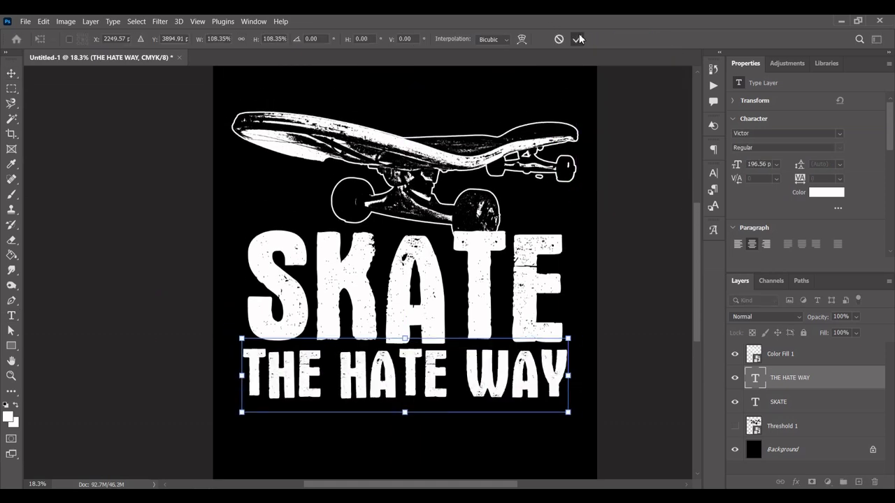
left_click(579, 40)
- Set SKATE letter tracking to -20 and enlarge it to about 109%
left_click(480, 283)
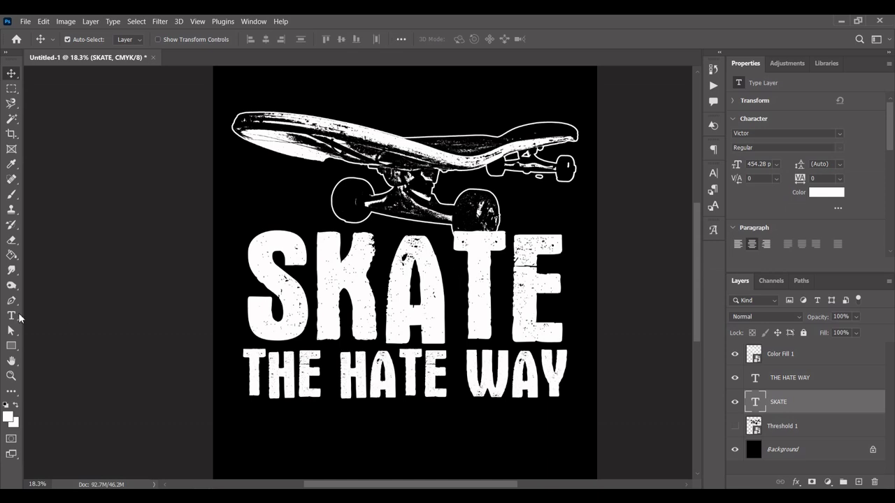
left_click(12, 315)
key("Return")
key("alt+Left")
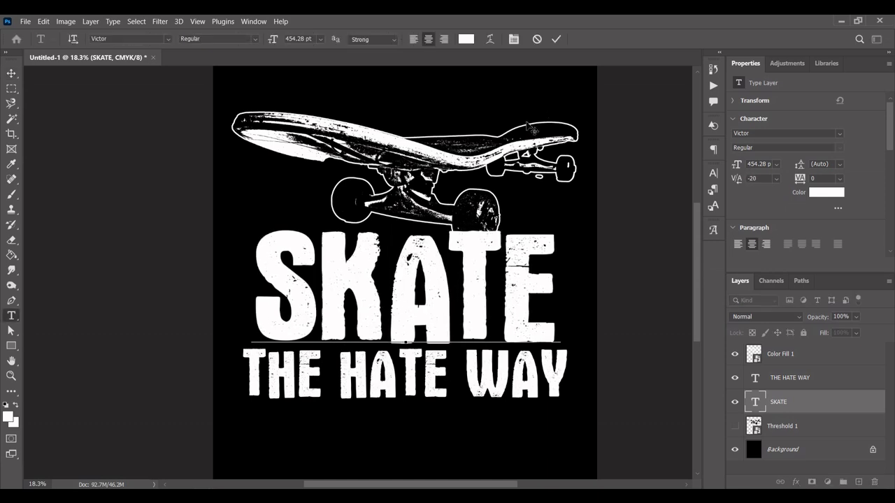
left_click(556, 39)
left_click(12, 78)
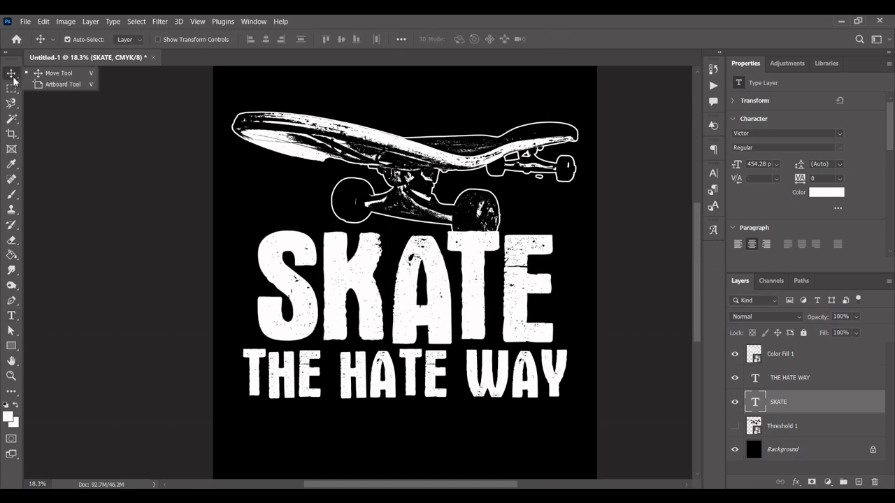
key("ctrl+t")
left_click_drag(558, 293, 572, 298)
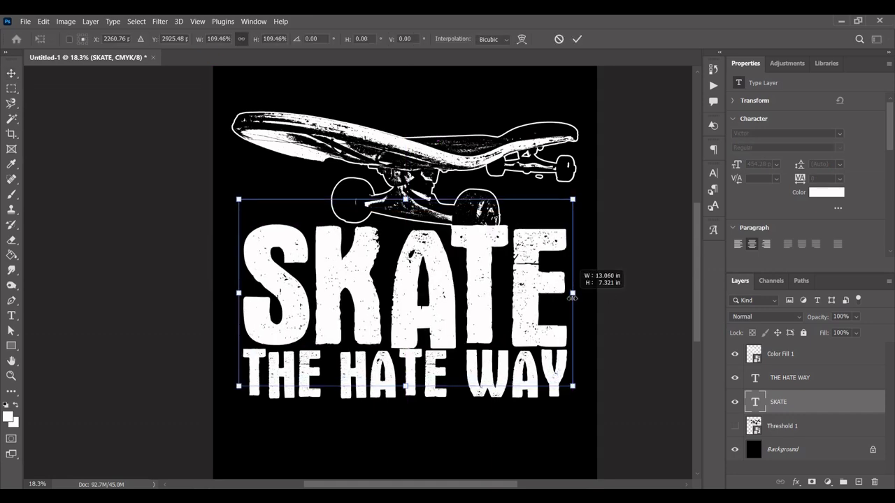
key("Return")
- Try nudging the skateboard graphic, then undo the move
scroll(448, 279, "down", 3)
mouse_move(442, 209)
left_mouse_down()
mouse_move(442, 198)
mouse_move(442, 210)
left_mouse_up()
scroll(566, 230, "up", 3)
key("ctrl+z")
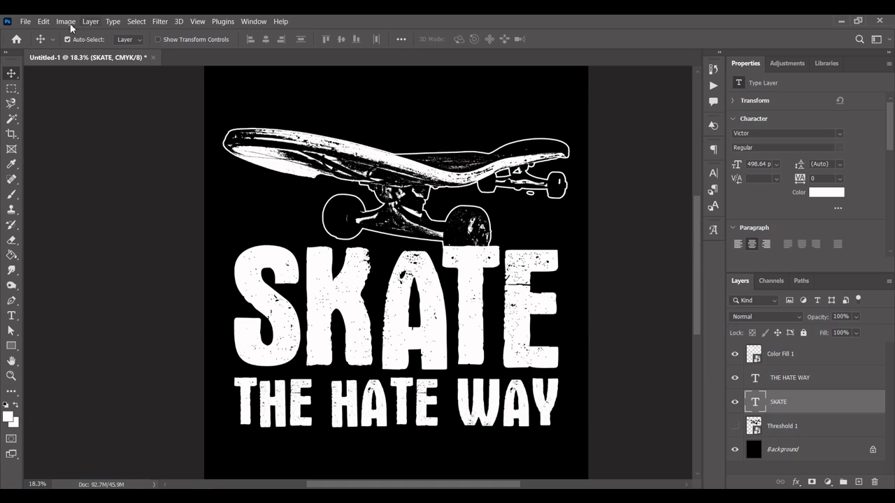
- Embed the skater PNG (skateboard-1769537_1920), scaled down and placed over SKATE's A
left_click(25, 22)
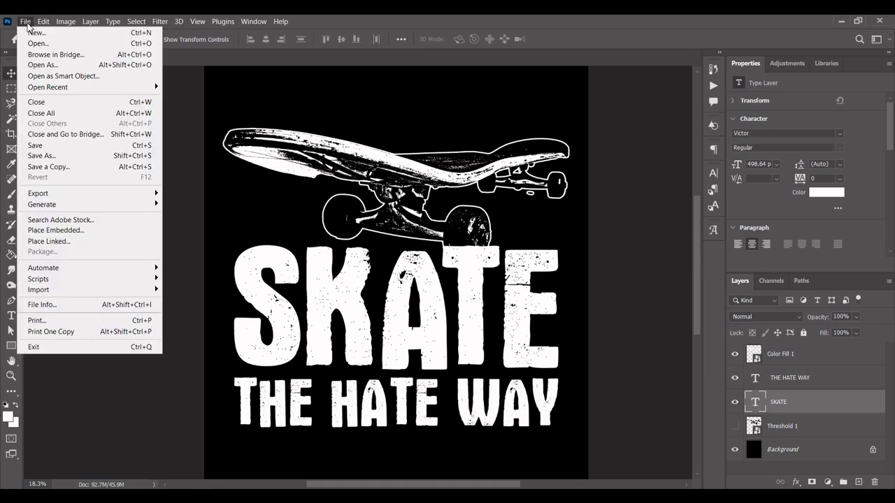
left_click(61, 230)
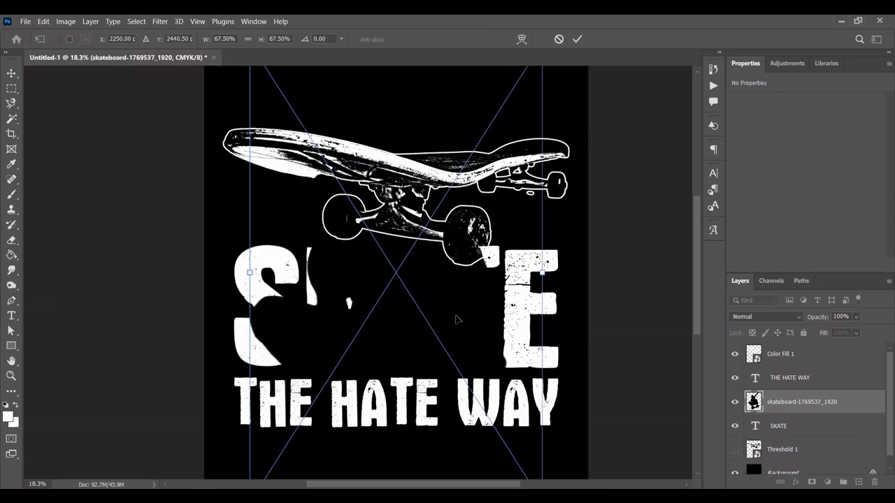
scroll(432, 273, "up", 2)
left_click_drag(431, 273, 461, 318)
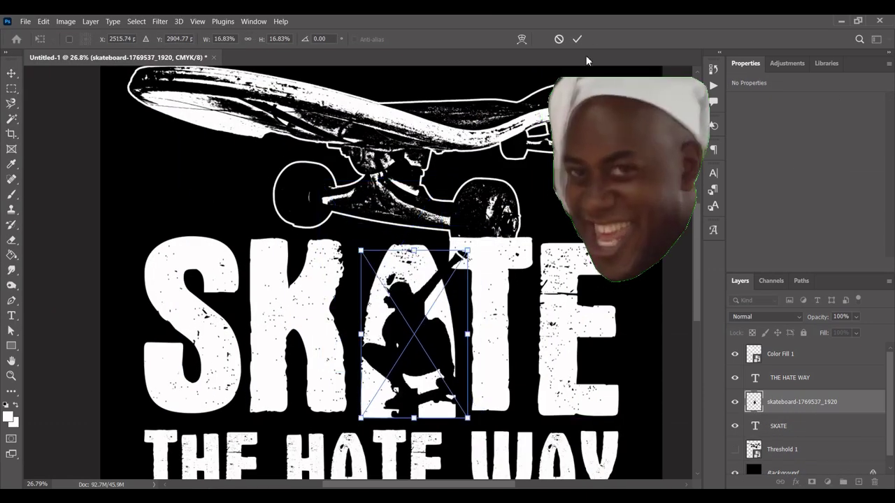
key("Return")
- Move the skater layer to the top of the stack and toggle the Background to check
left_click_drag(840, 403, 831, 353)
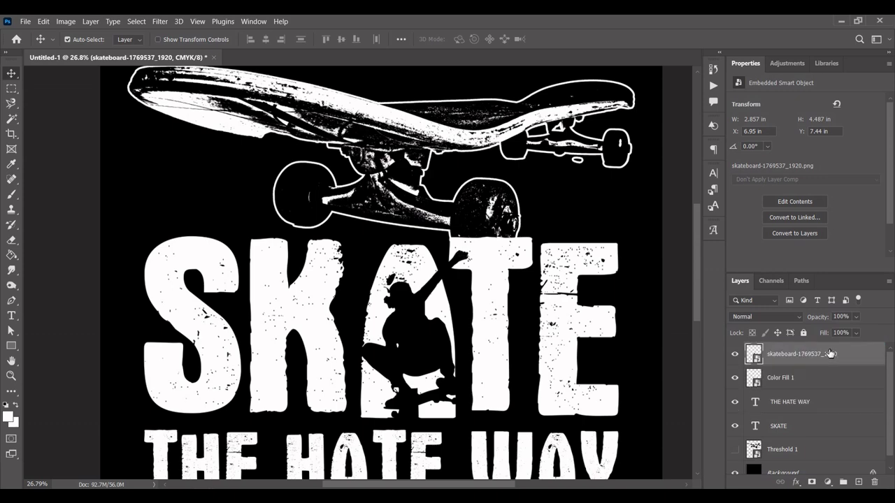
scroll(772, 359, "down", 1)
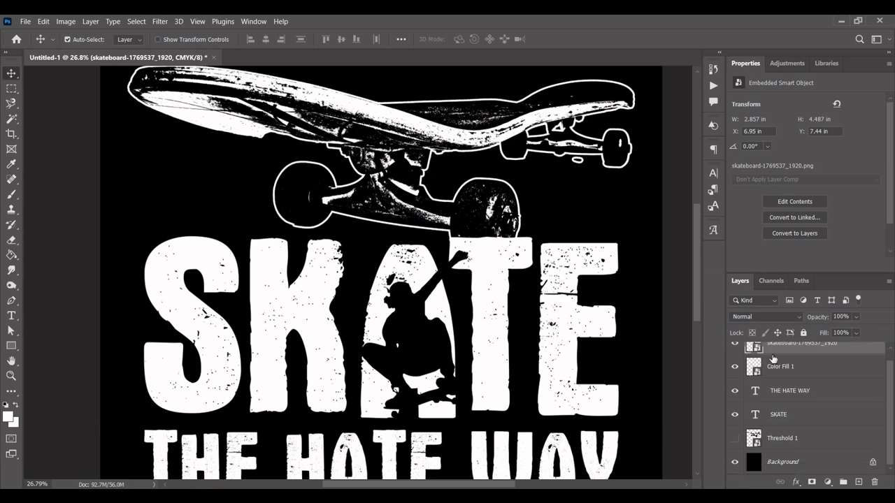
left_click(734, 462)
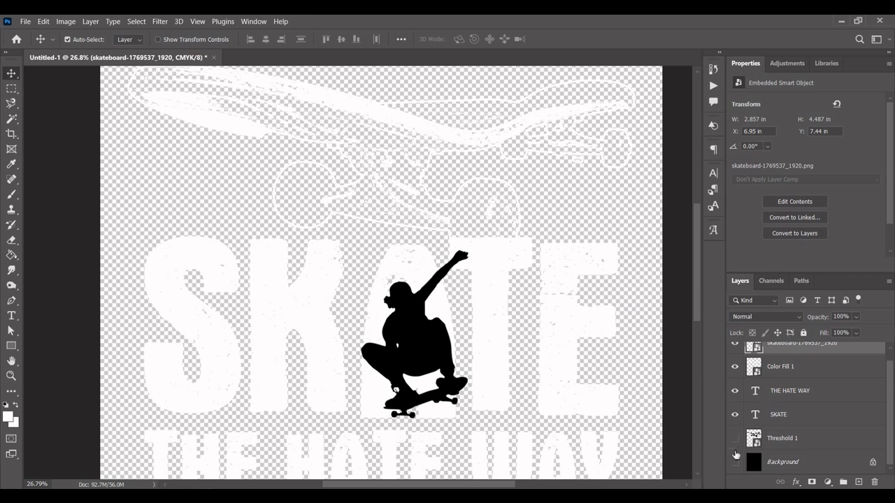
left_click(734, 462)
- Give the skater layer Shallow knockout with 0% fill opacity, then toggle the Background to check
right_click(794, 354)
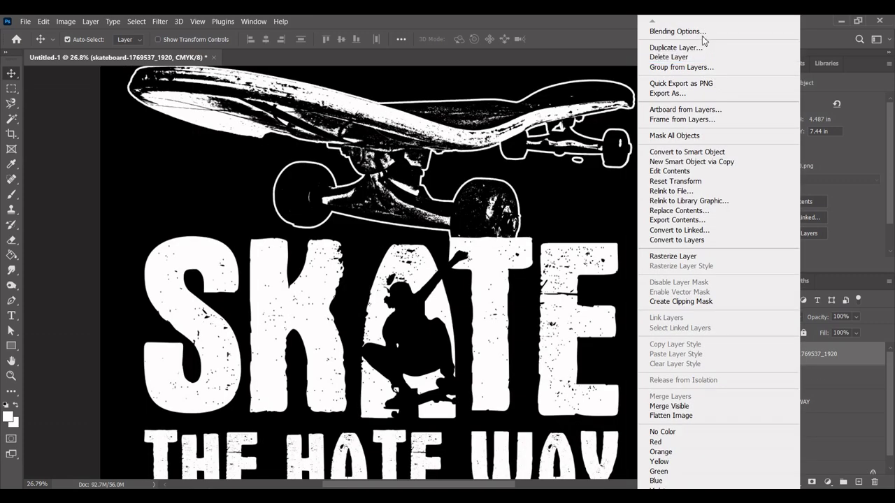
left_click(702, 32)
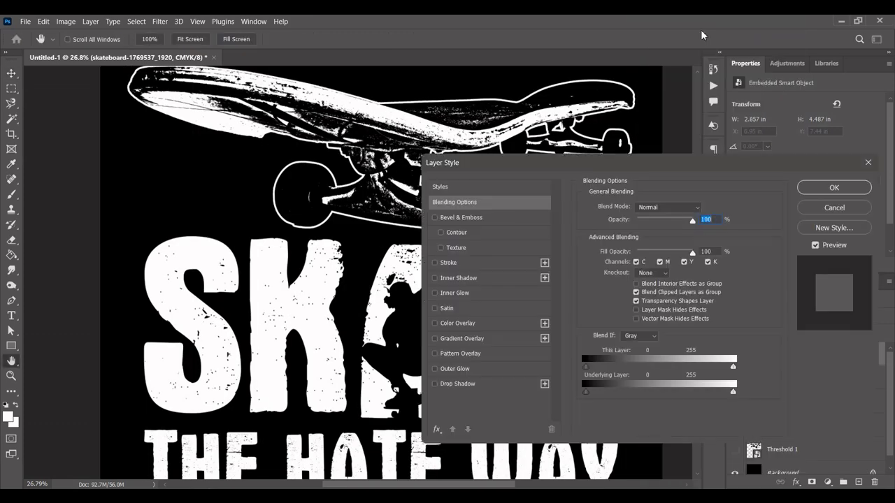
left_click_drag(649, 167, 724, 131)
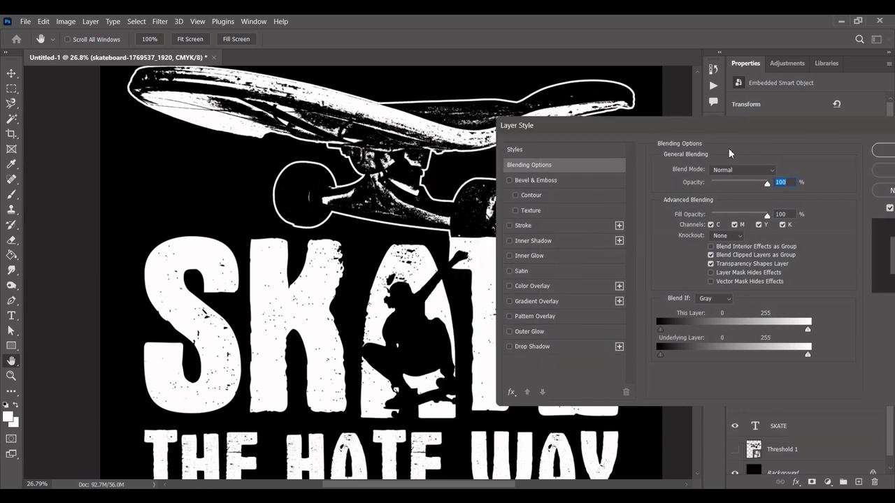
left_click(741, 237)
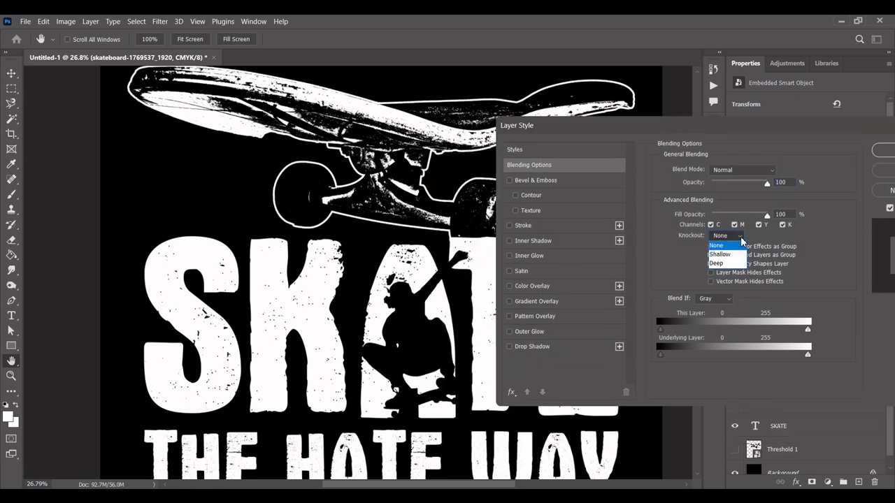
left_click(731, 255)
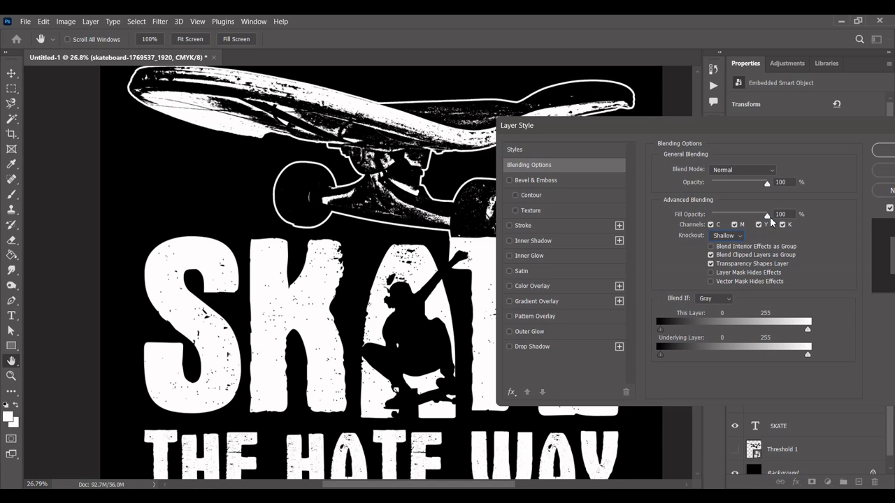
left_click_drag(766, 216, 711, 215)
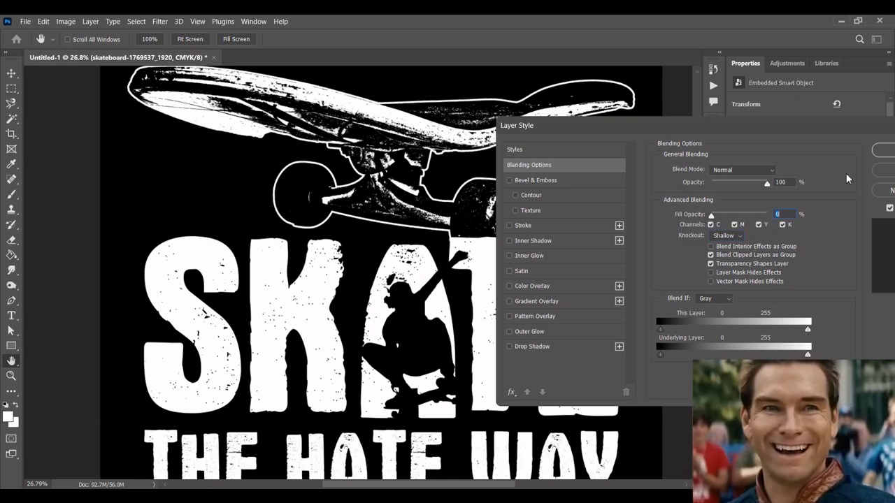
left_click_drag(806, 127, 734, 107)
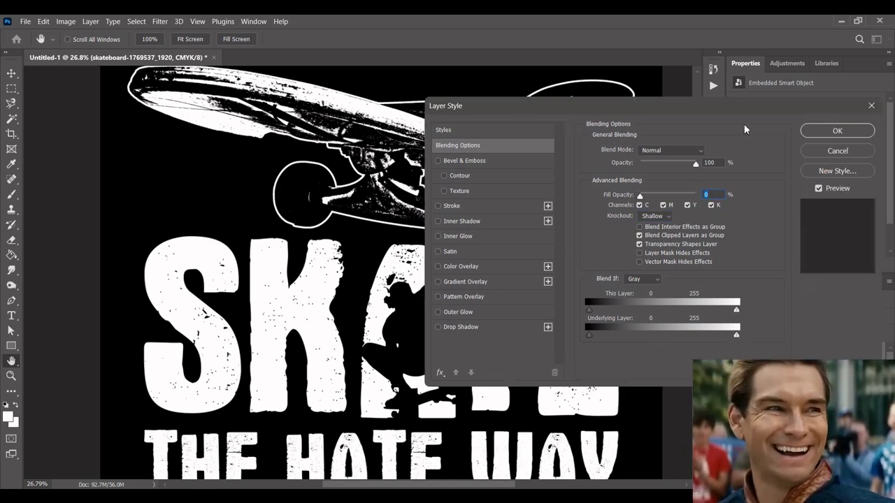
left_click(821, 132)
scroll(769, 419, "down", 1)
left_click(740, 461)
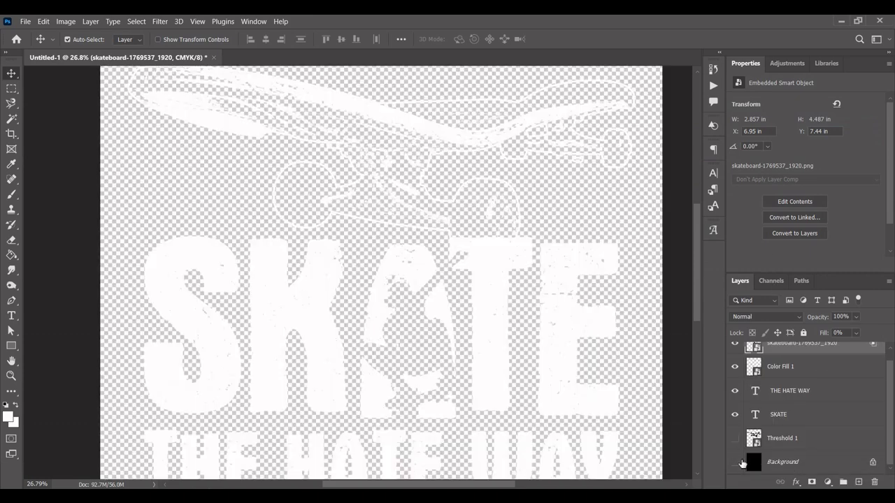
left_click(734, 461)
scroll(769, 405, "up", 1)
- Rotate the skater silhouette about 14 degrees across SKATE's A
key("ctrl+t")
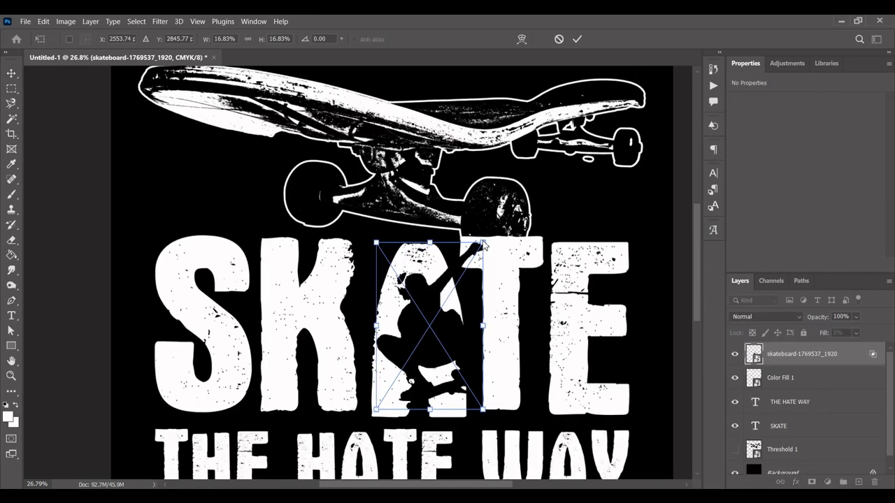
left_click_drag(484, 244, 515, 232)
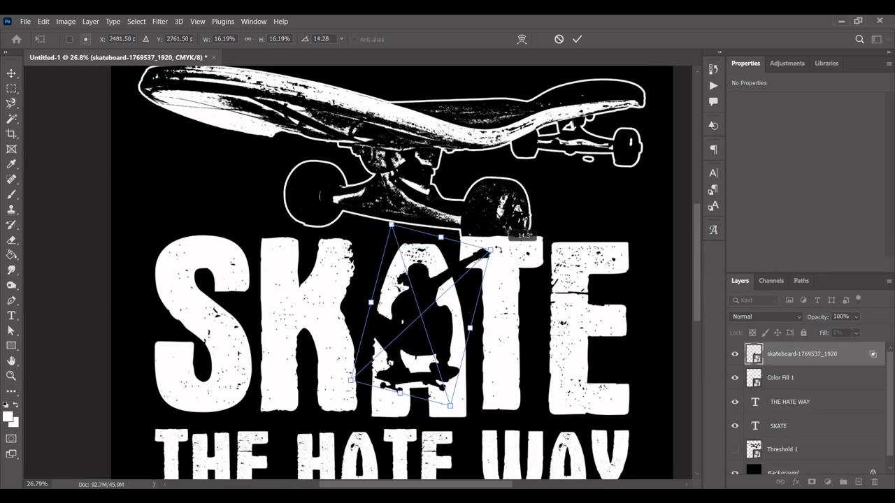
left_click(577, 39)
- Recentre the view, toggle the Background to check, and select the SKATE layer
scroll(433, 314, "up", 1, "alt")
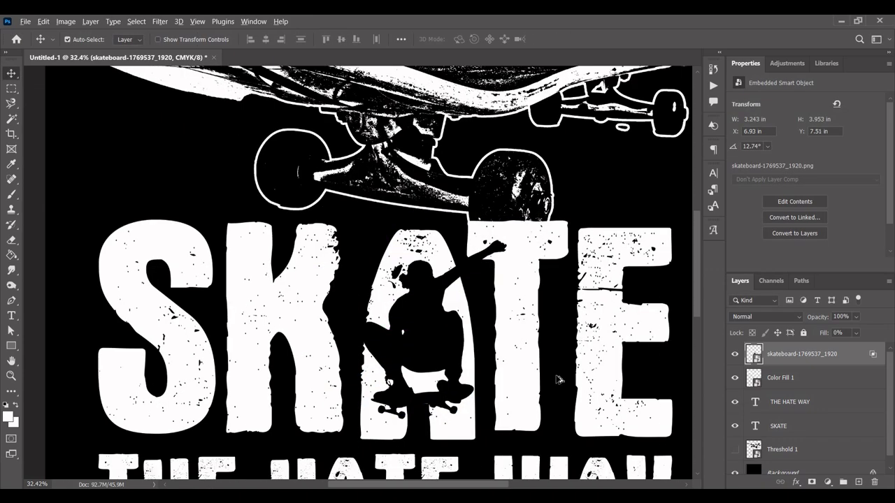
scroll(558, 379, "down", 3, "alt")
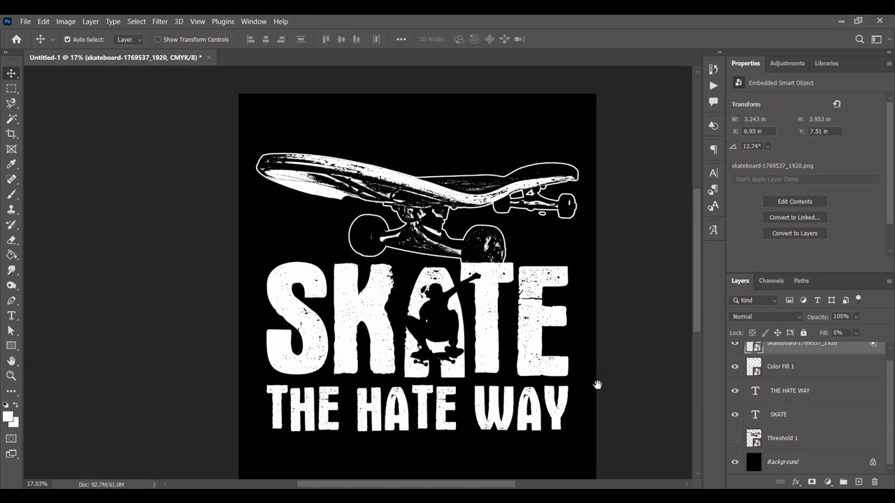
left_click_drag(646, 385, 638, 368)
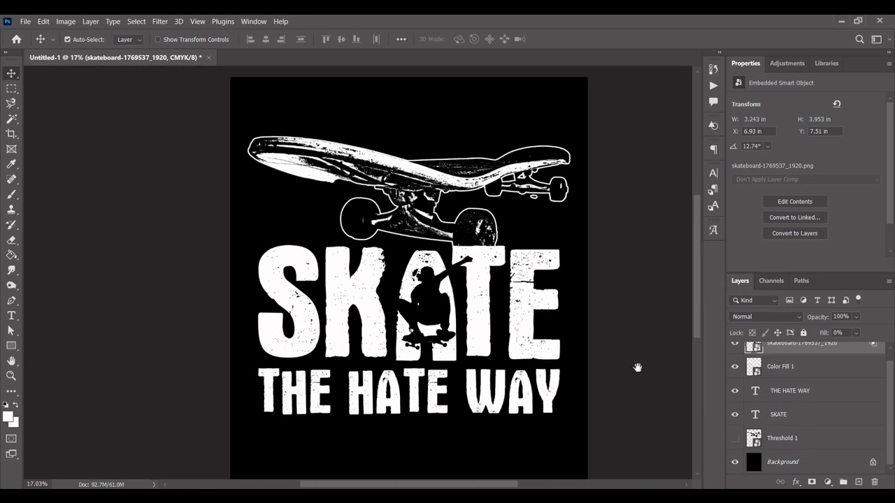
left_click(733, 462)
left_click(734, 462)
left_click(805, 419)
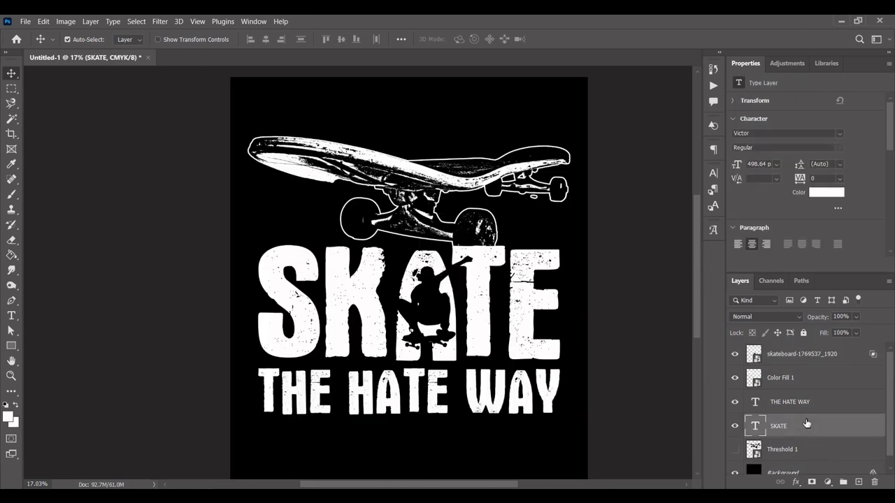
- Select the SKATE through skater layers and open, then cancel, a new group
left_click(795, 354, "shift")
right_click(794, 355)
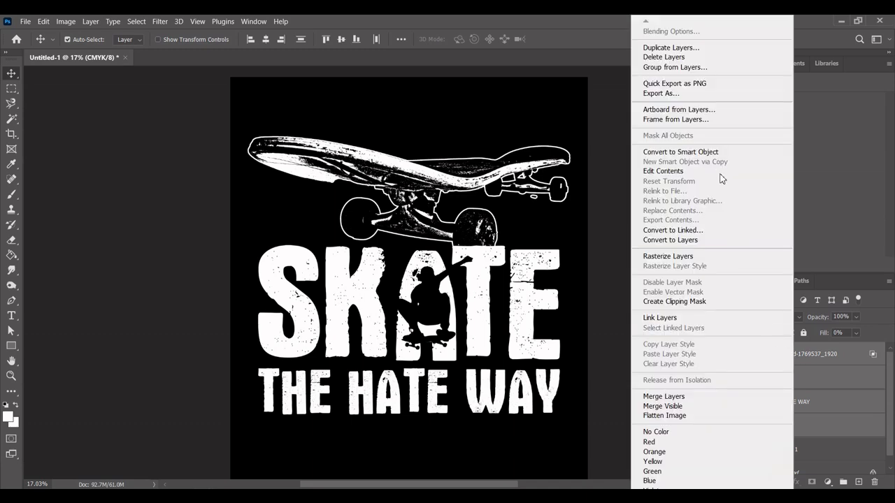
left_click(679, 68)
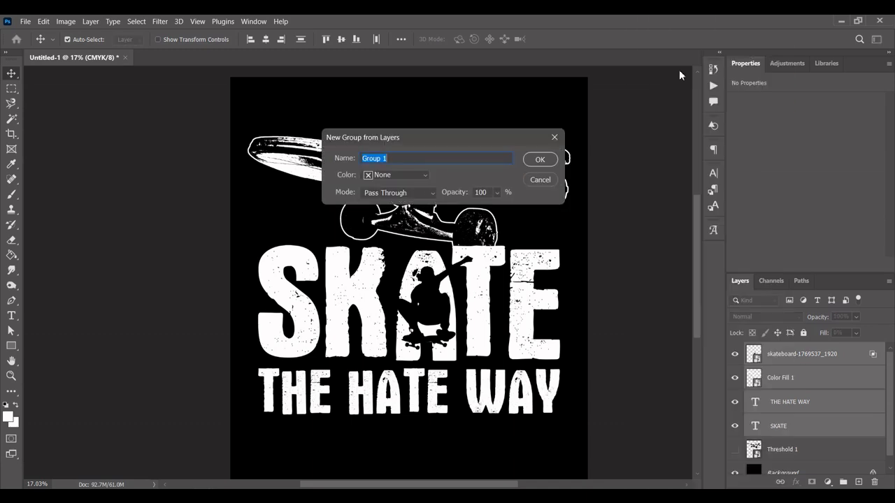
left_click(537, 160)
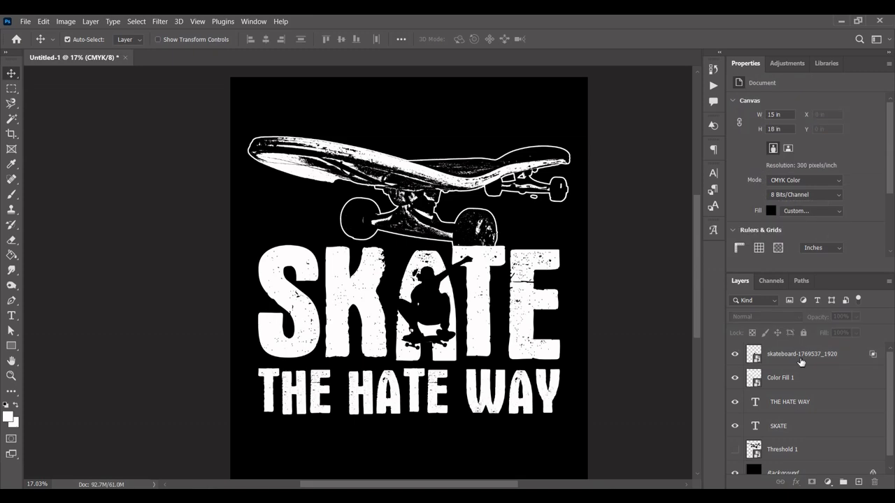
- Move Color Fill 1 above the skater layer and raise the skateboard to Y 1.54 in
left_click_drag(804, 378, 804, 353)
left_click_drag(432, 165, 432, 132)
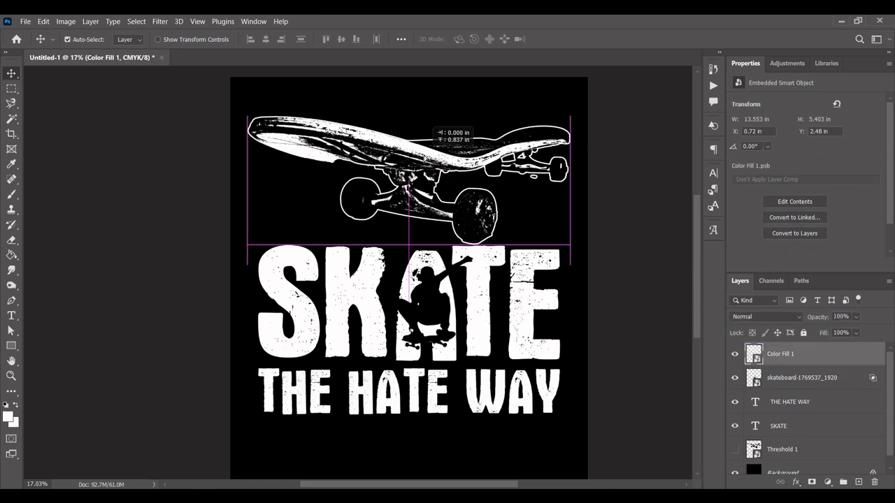
scroll(531, 343, "down", 2)
scroll(531, 343, "up", 1)
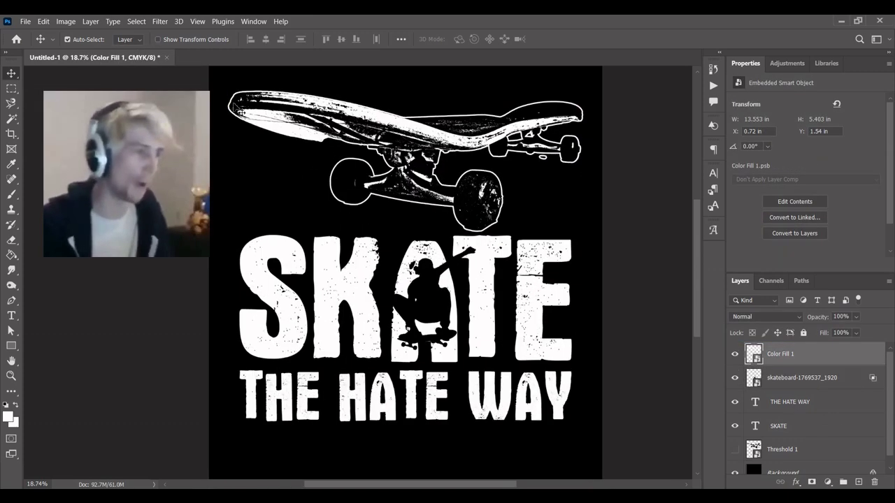
scroll(803, 391, "down", 1)
- Hide the Background, Quick Export the design as PNG, then show the Background again
left_click(734, 462)
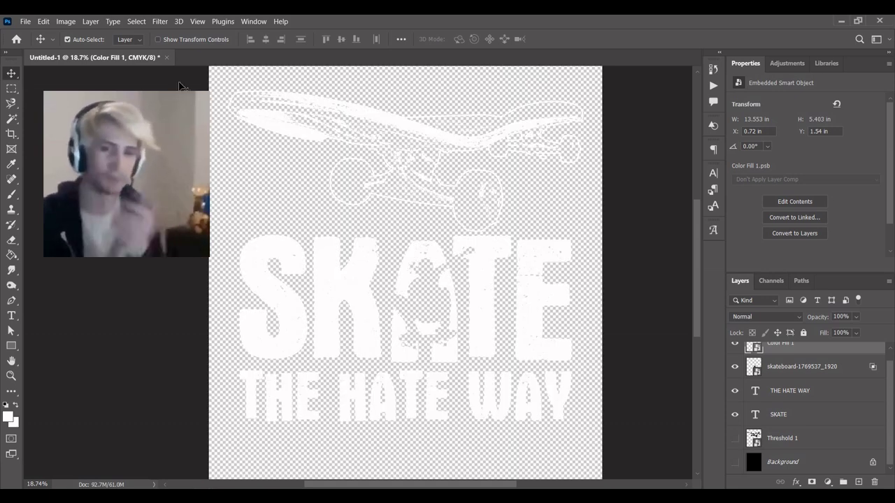
left_click(25, 21)
mouse_move(91, 194)
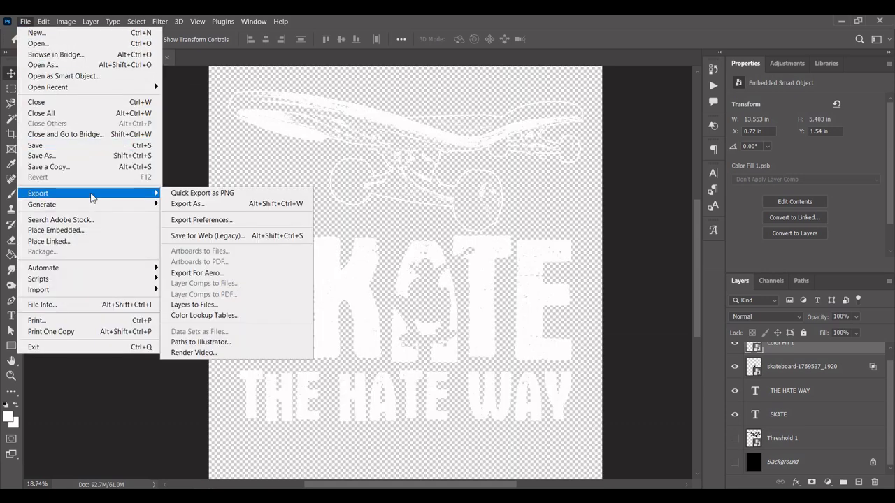
left_click(233, 196)
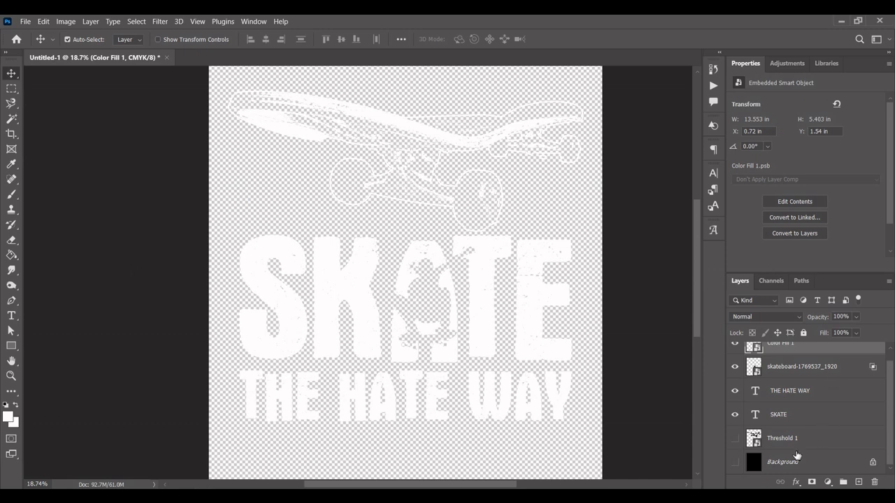
left_click(734, 462)
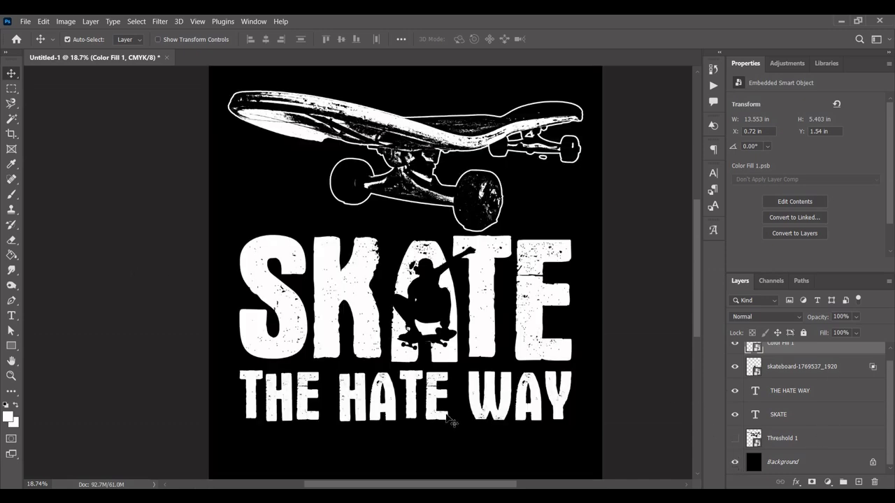
- Hide the Change Color copy layer so the mockup shirt turns navy, framing the printed design
scroll(521, 367, "up", 2)
scroll(423, 347, "up", 2)
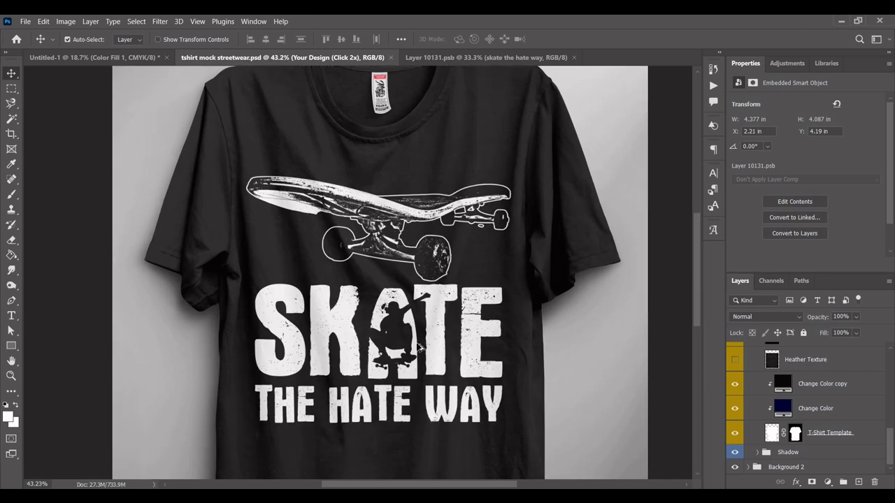
scroll(422, 347, "up", 2)
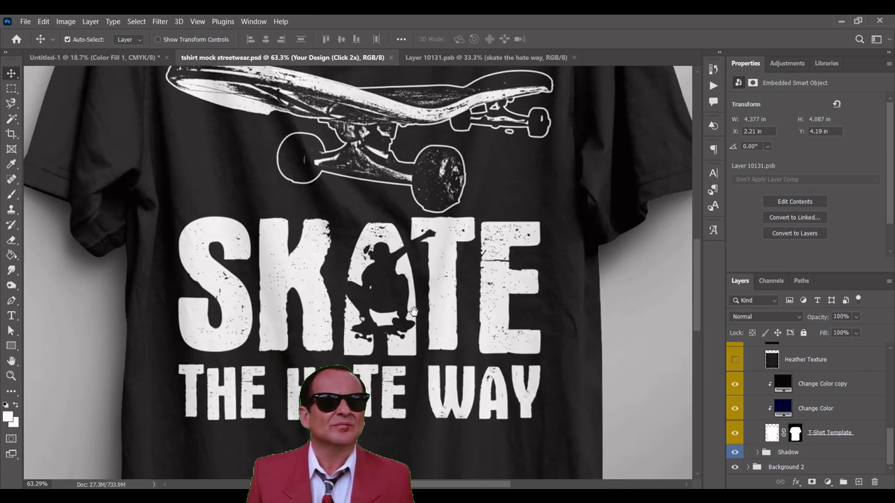
scroll(420, 348, "down", 2)
scroll(420, 337, "down", 2)
scroll(420, 337, "up", 1)
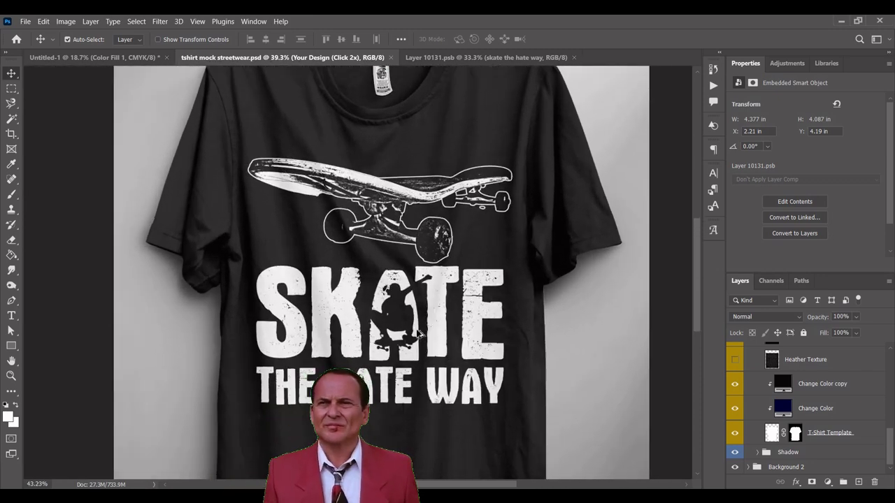
left_click(734, 384)
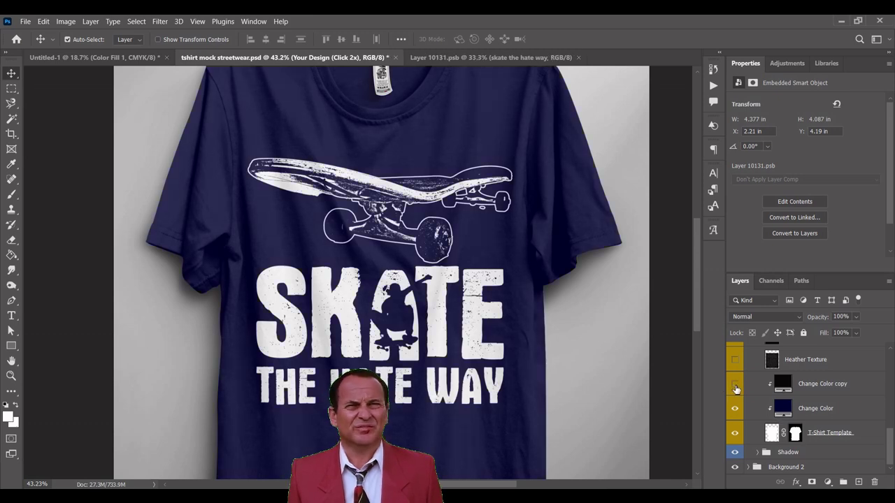
scroll(622, 391, "down", 2)
scroll(601, 390, "down", 1)
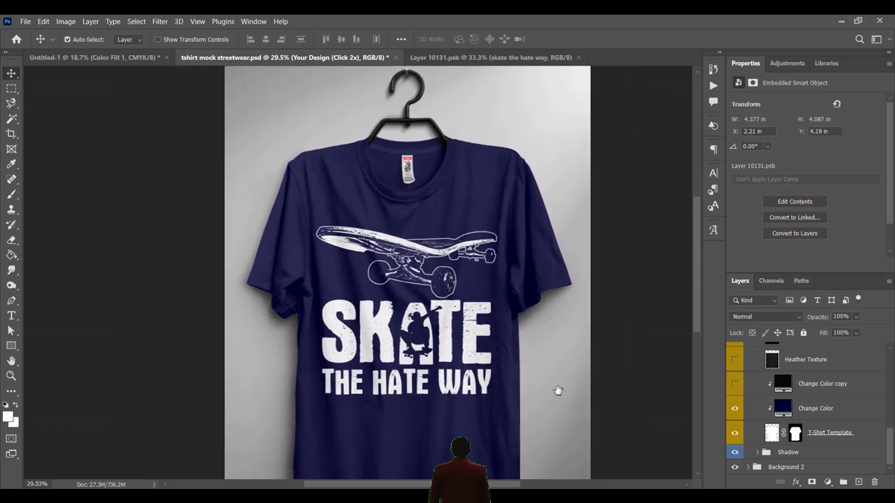
scroll(552, 392, "down", 1)
scroll(525, 390, "up", 2)
scroll(524, 390, "up", 1)
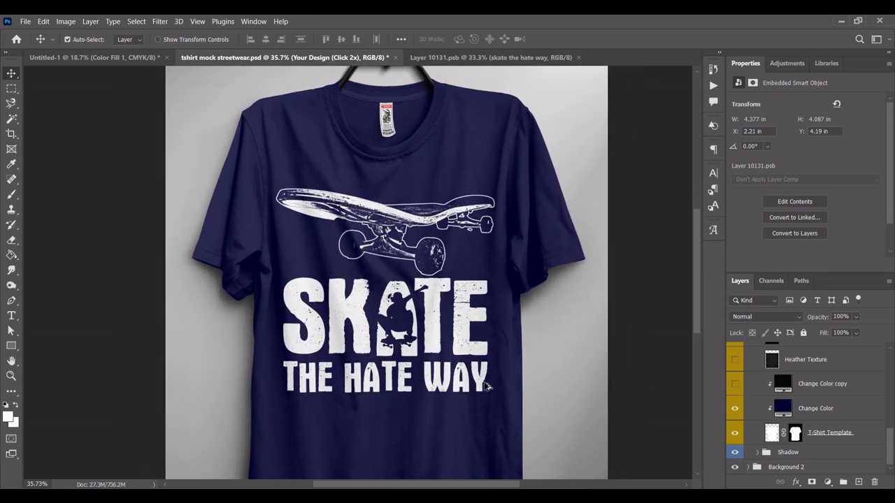
scroll(510, 377, "up", 2)
scroll(503, 369, "up", 1)
mouse_move(504, 369)
left_mouse_down()
mouse_move(524, 397)
mouse_move(599, 393)
left_mouse_up()
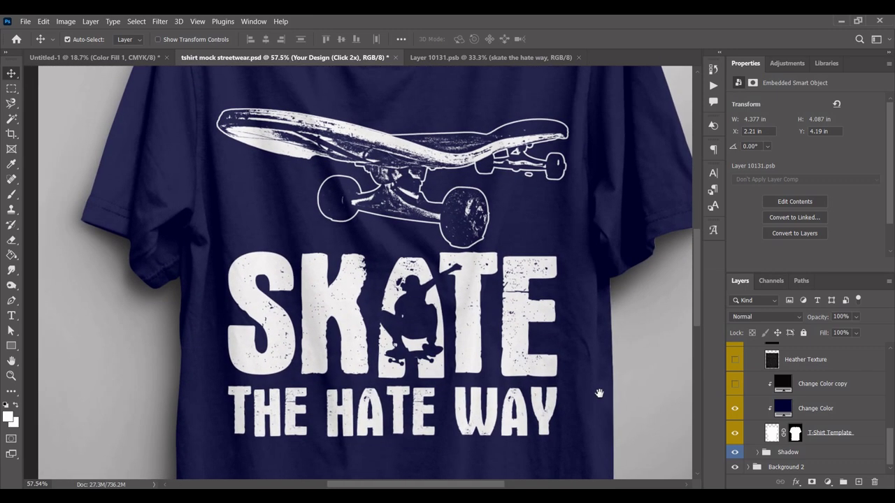